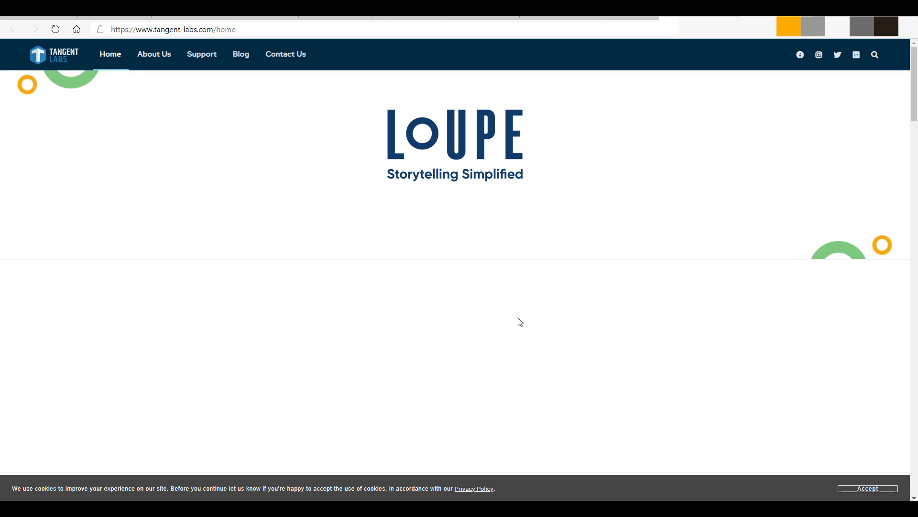
# Look through the LoUPE introduction and the feature descriptions on the Tangent Labs home page
pyautogui.scroll(-10, 518, 321)
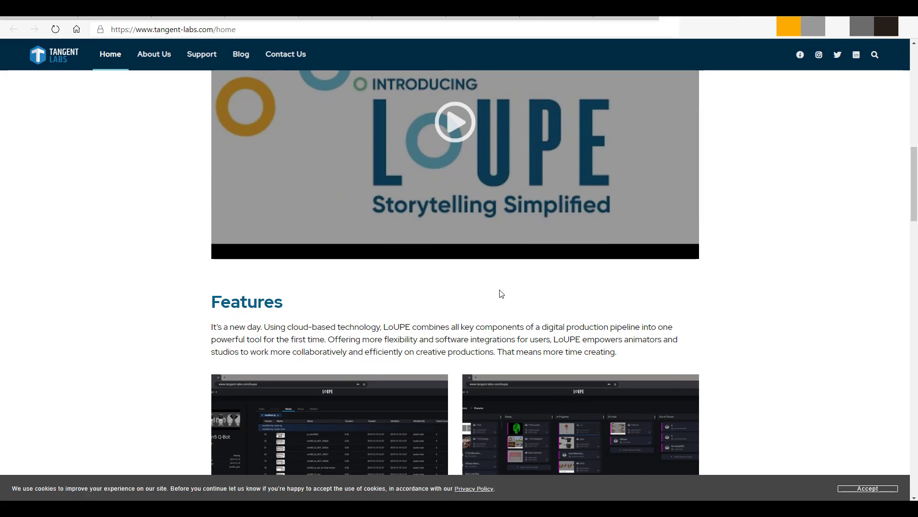
pyautogui.scroll(-4, 500, 290)
pyautogui.scroll(6, 500, 290)
pyautogui.scroll(-8, 500, 290)
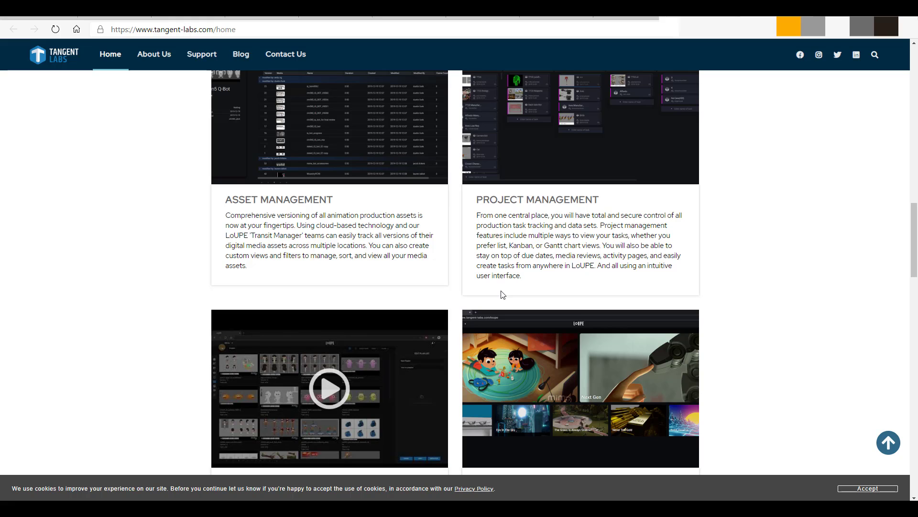
pyautogui.scroll(4, 533, 303)
pyautogui.scroll(-3, 534, 302)
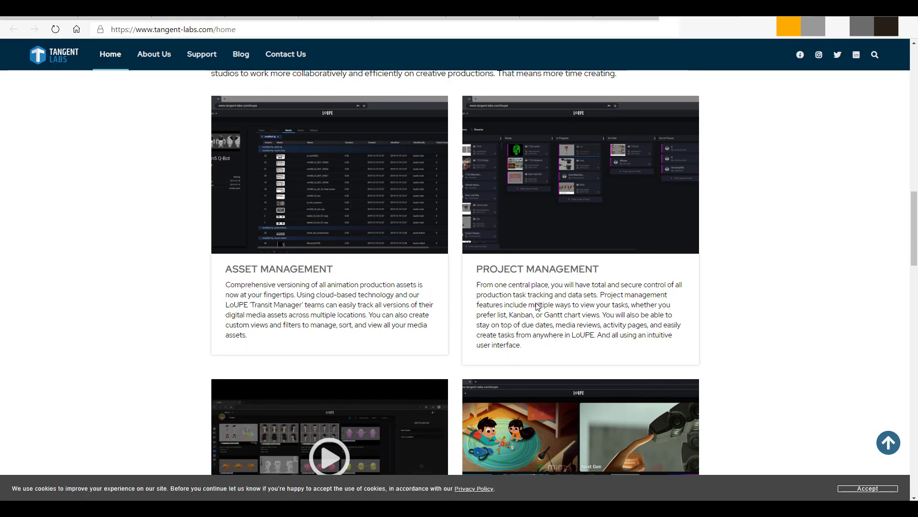
pyautogui.scroll(-2, 762, 315)
pyautogui.scroll(-6, 763, 315)
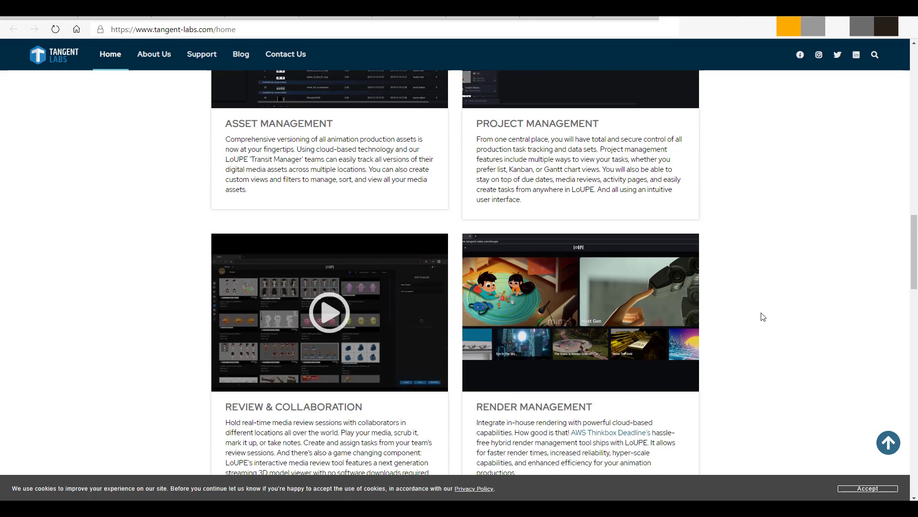
pyautogui.scroll(3, 763, 317)
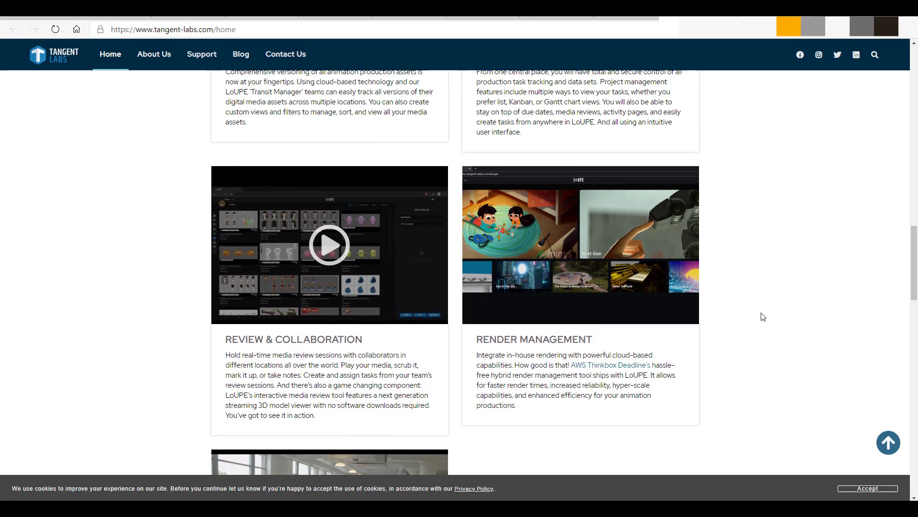
pyautogui.scroll(-6, 763, 317)
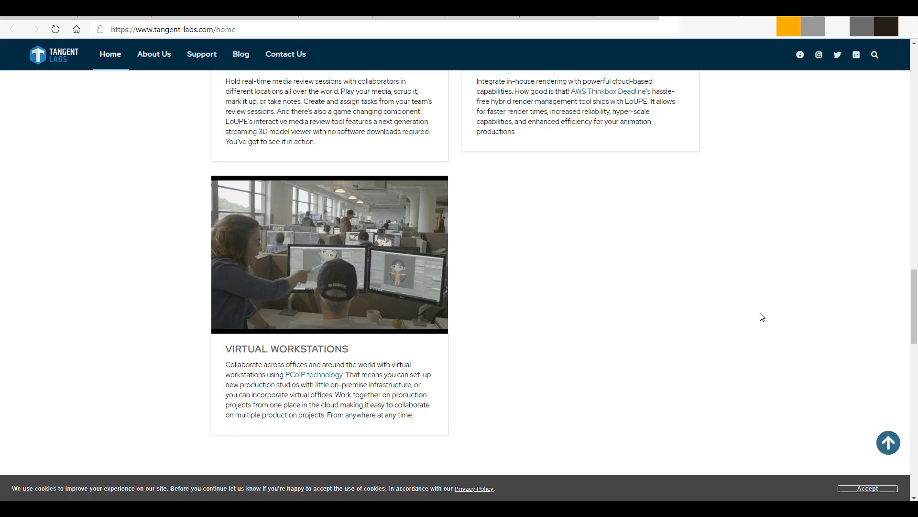
pyautogui.scroll(10, 713, 164)
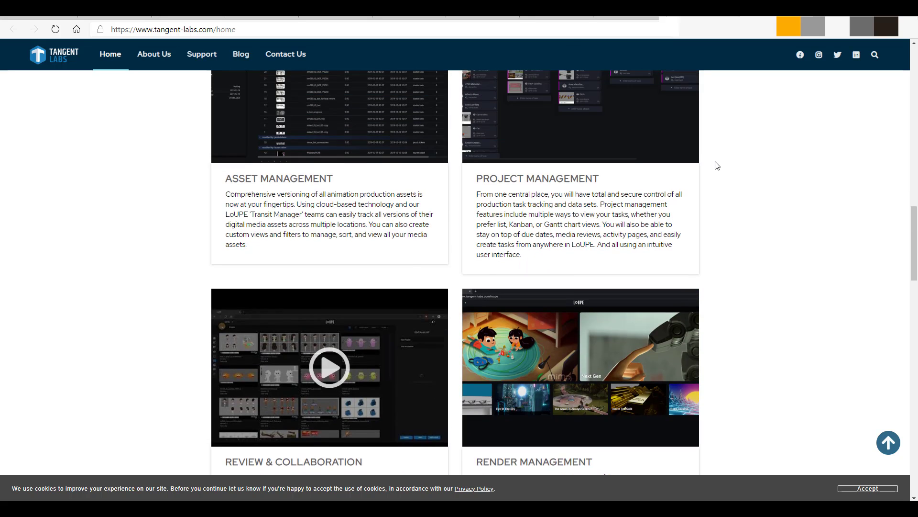
pyautogui.scroll(5, 798, 231)
pyautogui.scroll(-2, 792, 233)
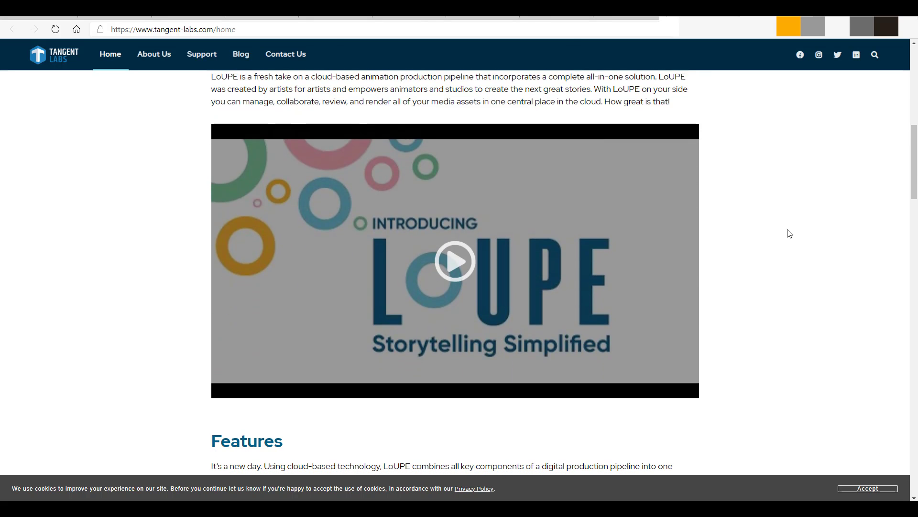
pyautogui.scroll(-4, 789, 233)
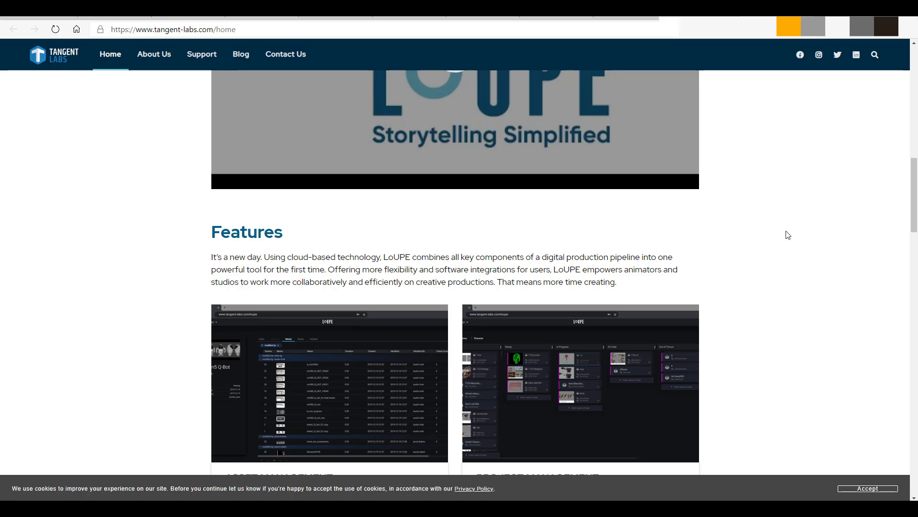
pyautogui.scroll(10, 770, 232)
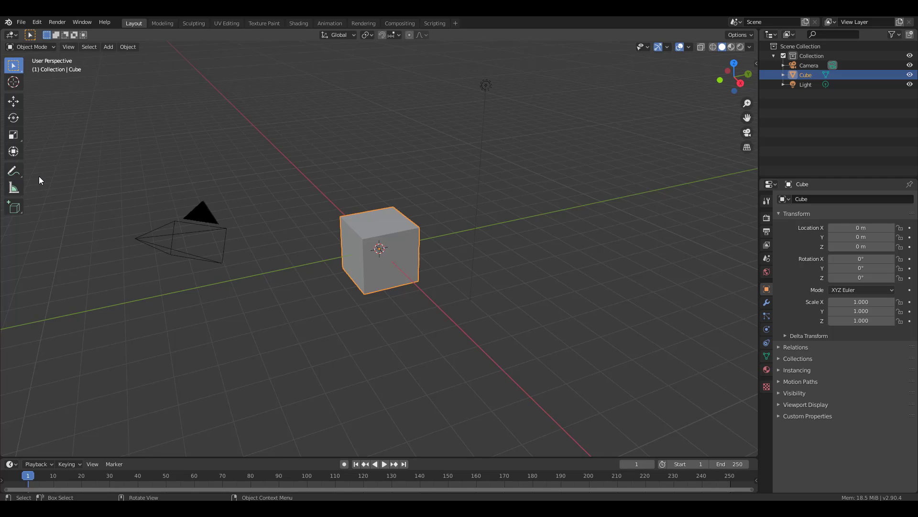
# Switch to Blender and delete the default cube from the scene
pyautogui.moveTo(461, 238)
pyautogui.mouseDown(button='middle')
pyautogui.moveTo(386, 230)
pyautogui.moveTo(446, 236)
pyautogui.mouseUp(button='middle')
pyautogui.press('Delete')
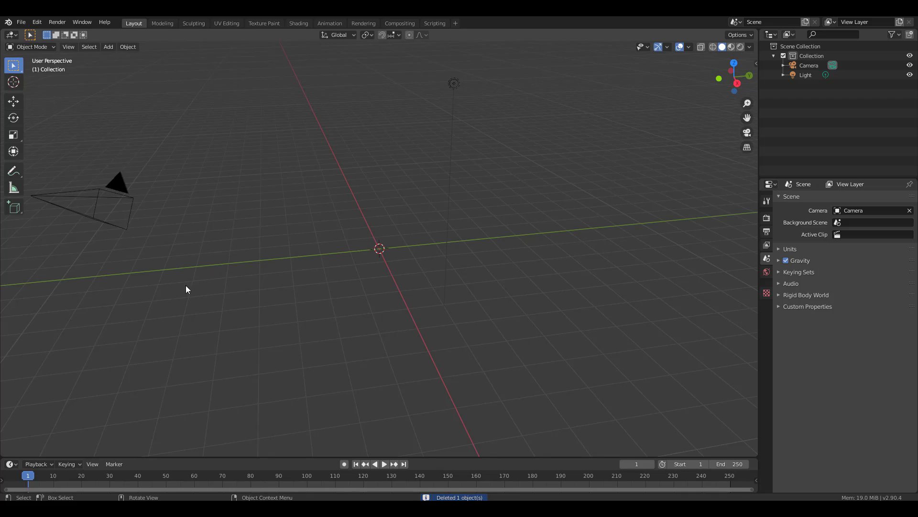
# Draw a new cube over the world origin with the Add Cube tool, centred at about Z 1.23 m
pyautogui.click(14, 207)
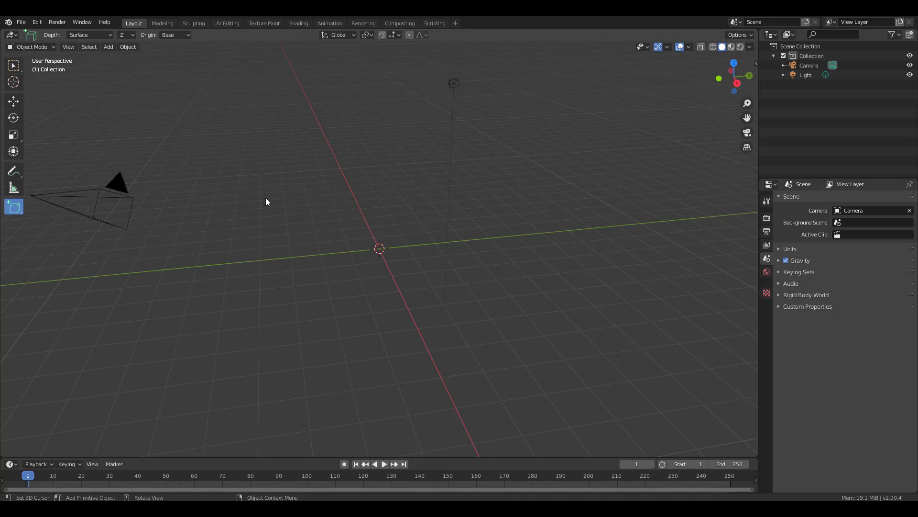
pyautogui.hotkey('shift', 'a')
pyautogui.moveTo(423, 266); pyautogui.dragTo(397, 287, button='middle')
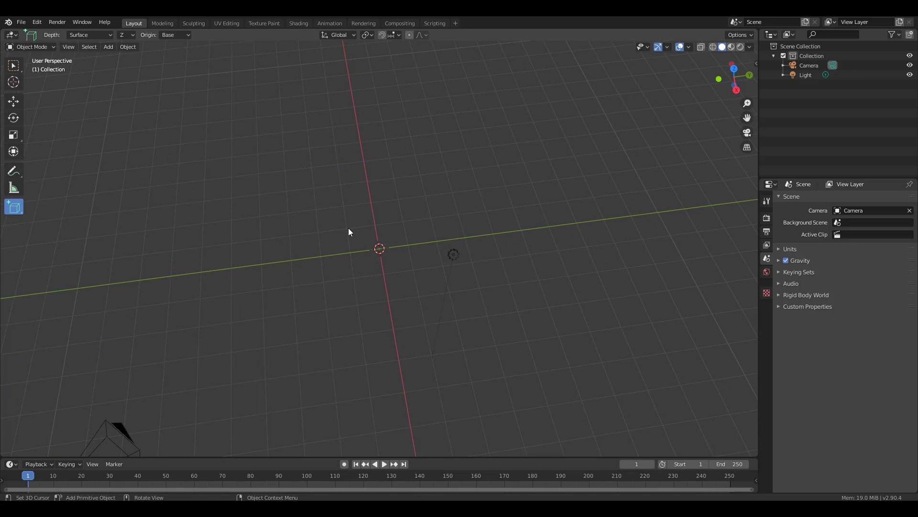
pyautogui.moveTo(348, 227); pyautogui.dragTo(415, 271)
pyautogui.click(406, 230)
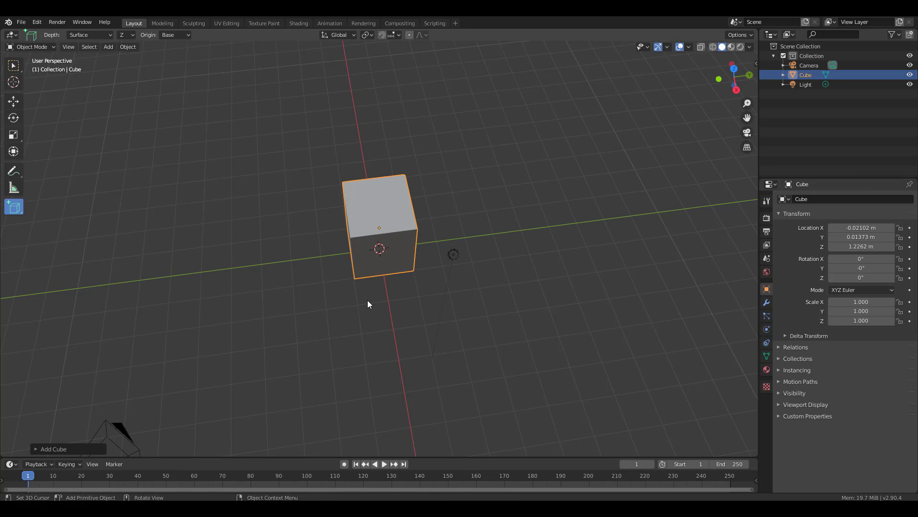
# Set the new cube's size to 1.89 m in its creation settings and delete the cube
pyautogui.moveTo(368, 303); pyautogui.dragTo(410, 205, button='middle')
pyautogui.scroll(4, 474, 208)
pyautogui.moveTo(474, 208); pyautogui.dragTo(447, 190, button='middle')
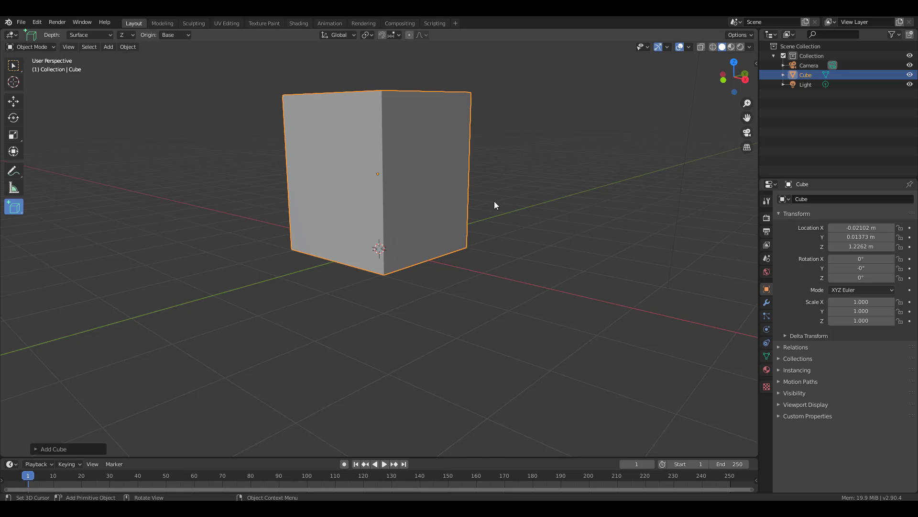
pyautogui.scroll(-3, 459, 218)
pyautogui.scroll(1, 463, 202)
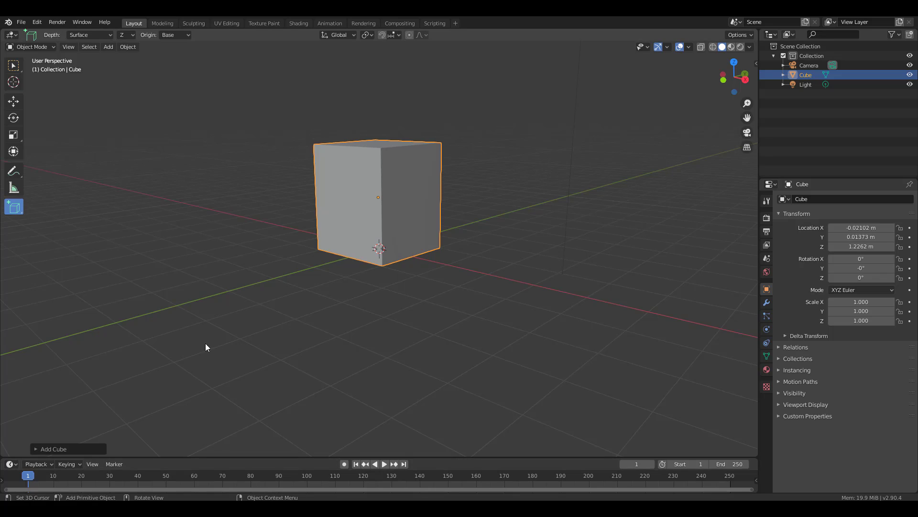
pyautogui.click(39, 448)
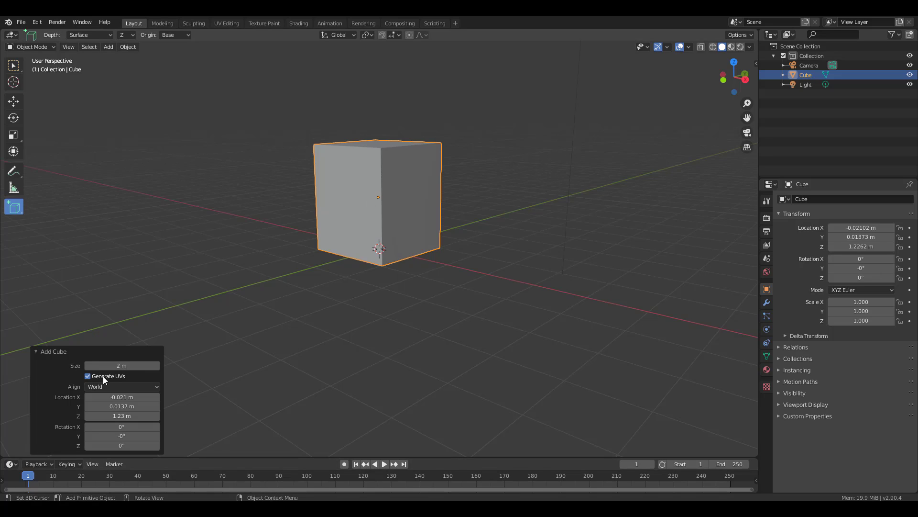
pyautogui.moveTo(122, 365)
pyautogui.mouseDown()
pyautogui.moveTo(139, 366)
pyautogui.moveTo(115, 366)
pyautogui.mouseUp()
pyautogui.moveTo(292, 269); pyautogui.dragTo(337, 271, button='middle')
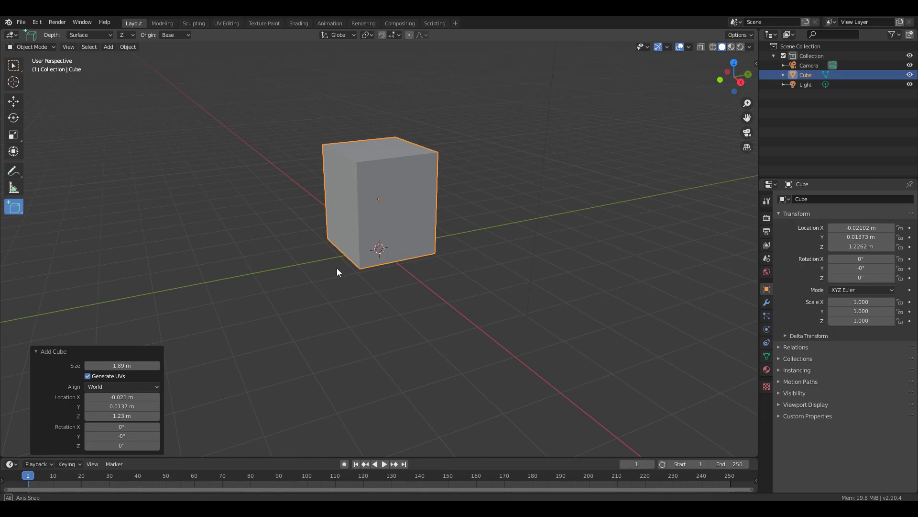
pyautogui.press('Delete')
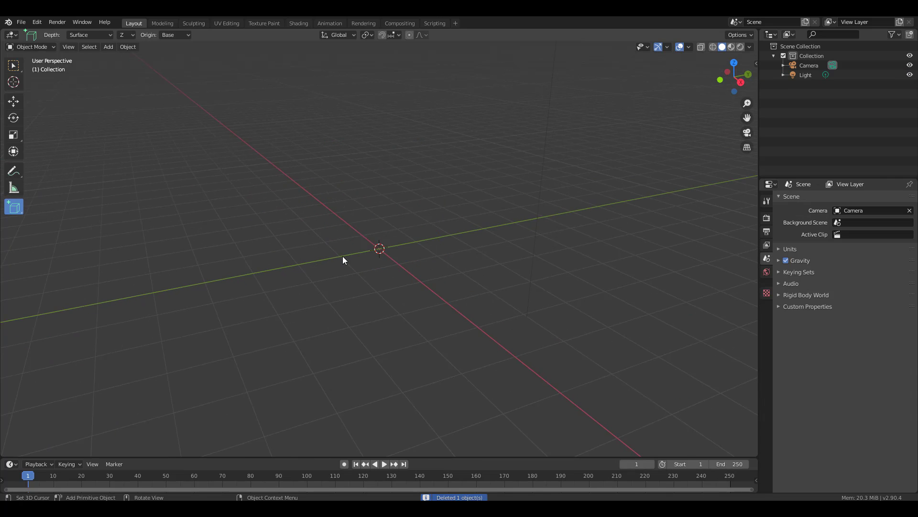
# Draw a 32-vertex cylinder with the Add Cylinder tool, centred at about X 0.83 m, Y 0.80 m
pyautogui.click(22, 213)
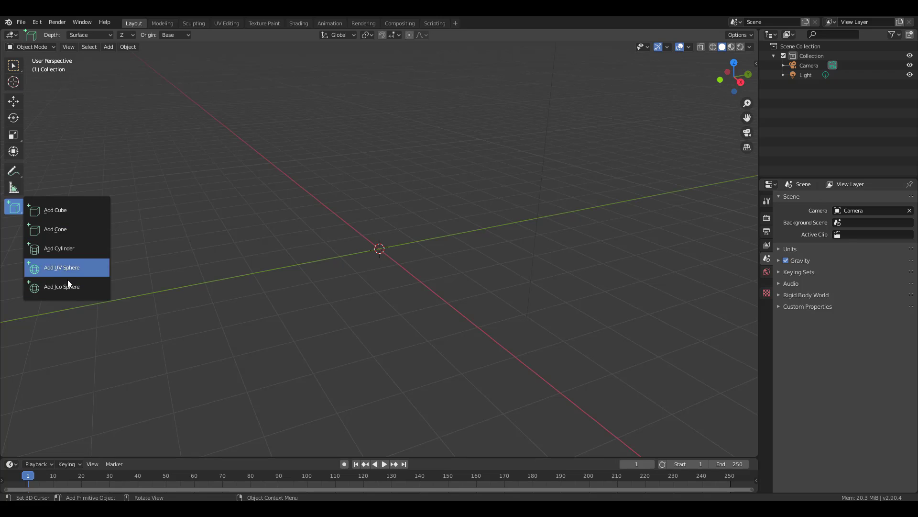
pyautogui.click(61, 248)
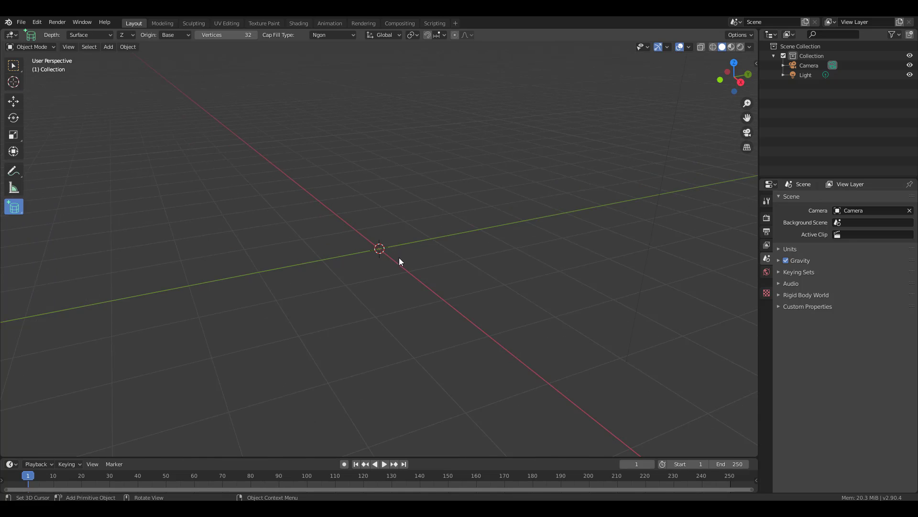
pyautogui.moveTo(400, 260); pyautogui.dragTo(378, 258, button='middle')
pyautogui.moveTo(379, 252); pyautogui.dragTo(488, 336)
pyautogui.click(476, 226)
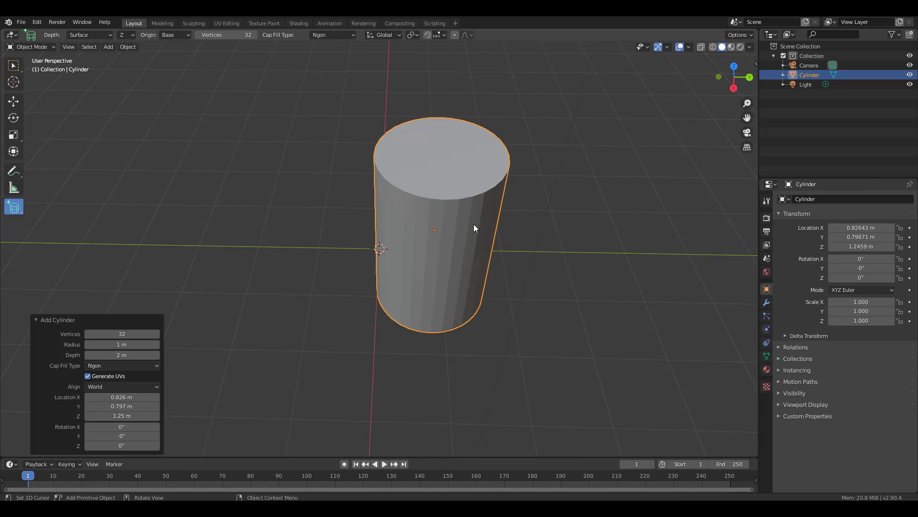
pyautogui.moveTo(381, 303)
pyautogui.mouseDown(button='middle')
pyautogui.moveTo(441, 279)
pyautogui.moveTo(411, 248)
pyautogui.mouseUp(button='middle')
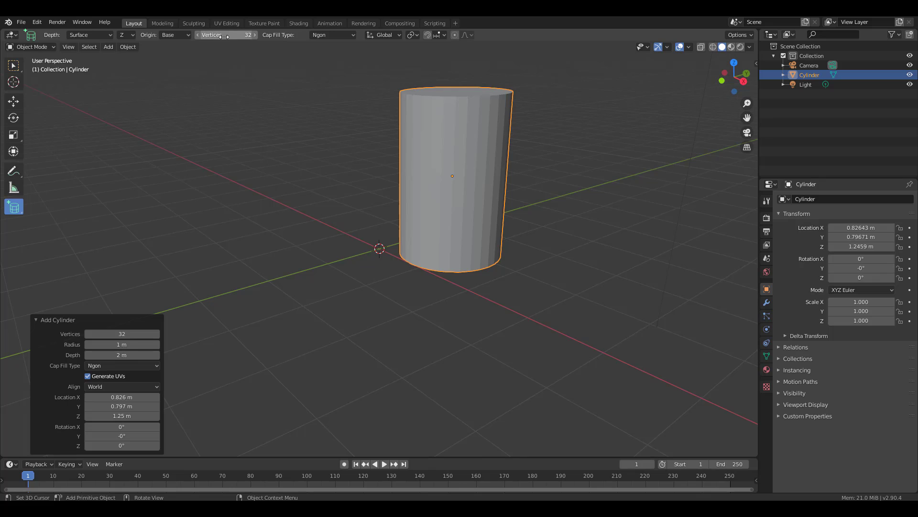
# Set the Add Cylinder tool's vertices to 115, switch to the Move tool and delete the existing cylinder
pyautogui.moveTo(228, 35); pyautogui.dragTo(261, 35)
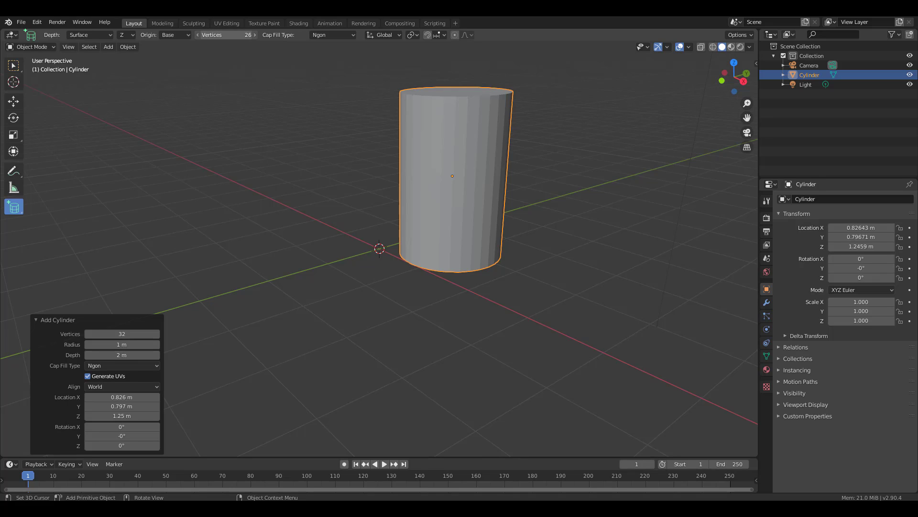
pyautogui.moveTo(261, 35); pyautogui.dragTo(458, 239)
pyautogui.click(13, 101)
pyautogui.press('Delete')
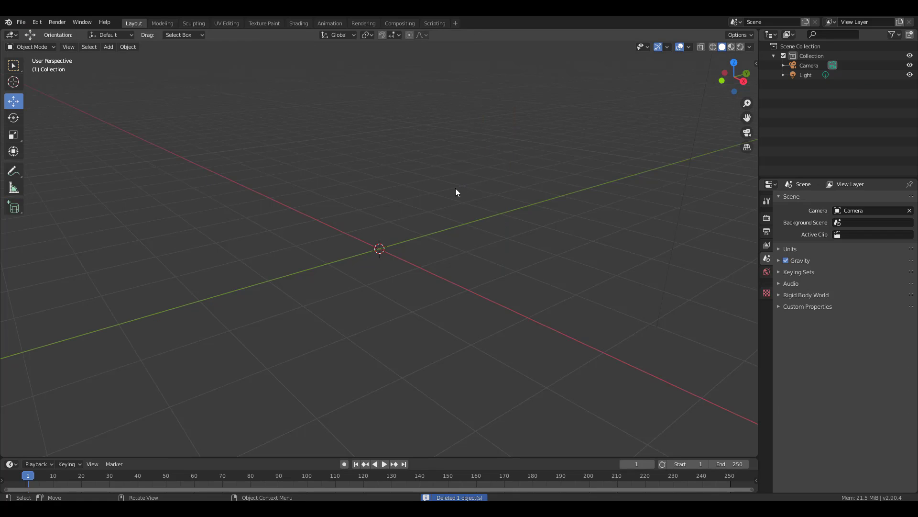
# Set the Add Cylinder tool's cap fill type to Nothing and its vertices to 12
pyautogui.click(12, 209)
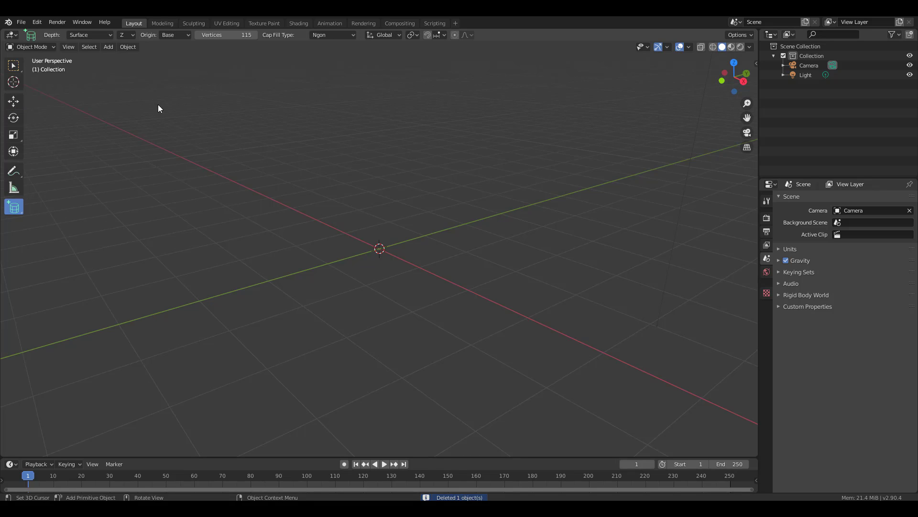
pyautogui.click(322, 34)
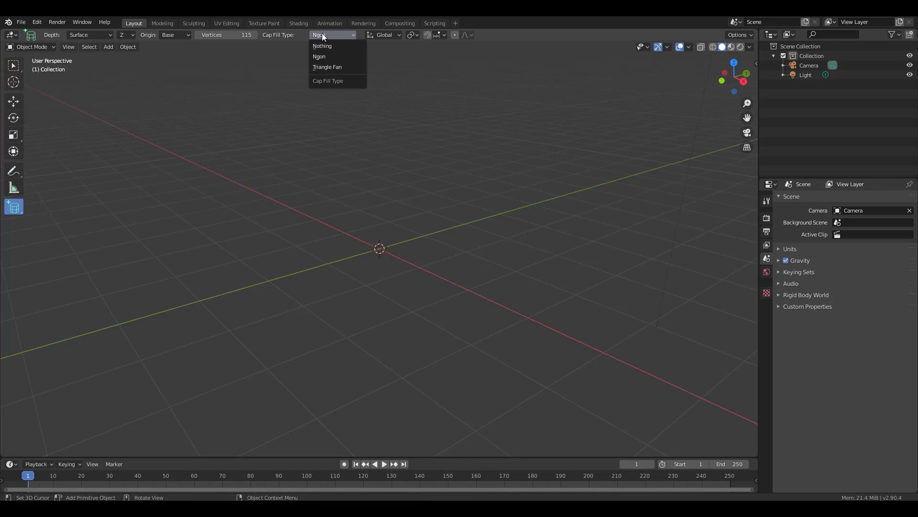
pyautogui.click(329, 67)
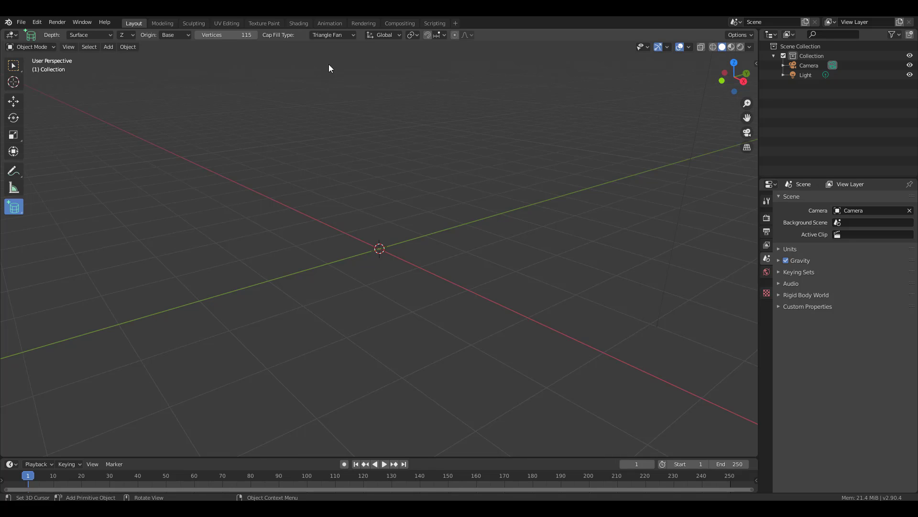
pyautogui.click(332, 33)
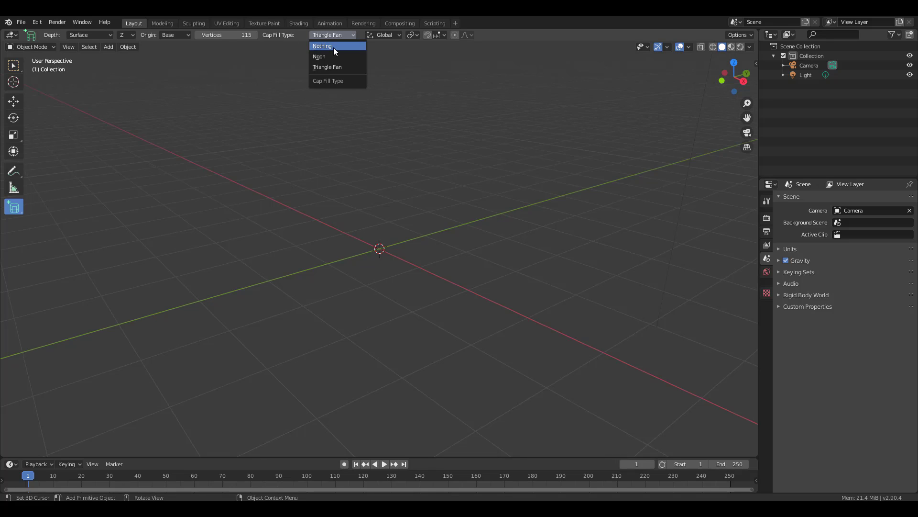
pyautogui.click(333, 48)
pyautogui.click(226, 35)
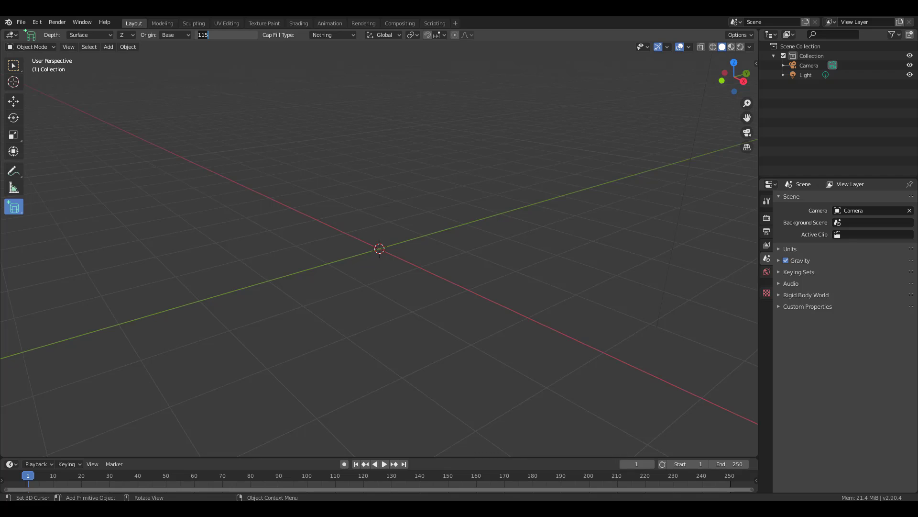
pyautogui.write('12')
pyautogui.press('Return')
# Draw an open 12-sided cylinder centred at about X 0.73 m, Y 0.44 m, and delete it after viewing
pyautogui.moveTo(421, 231); pyautogui.dragTo(352, 244, button='middle')
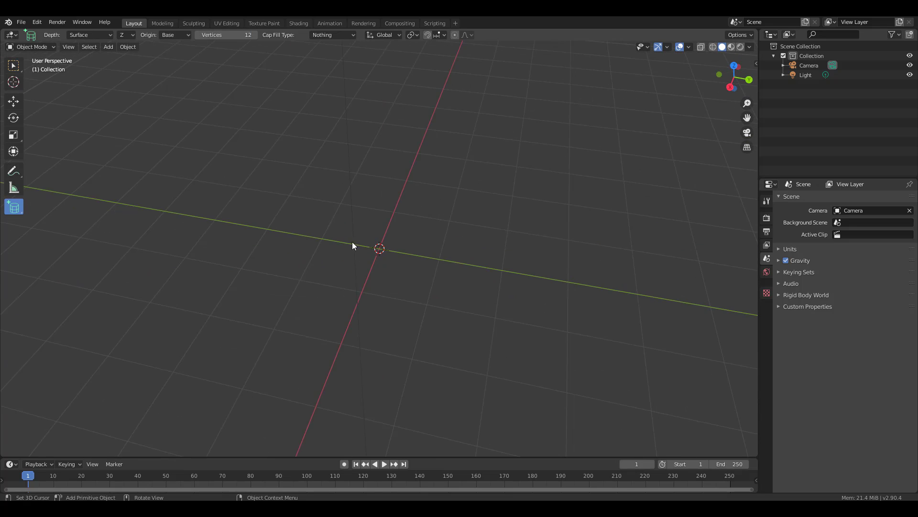
pyautogui.moveTo(356, 243); pyautogui.dragTo(434, 337)
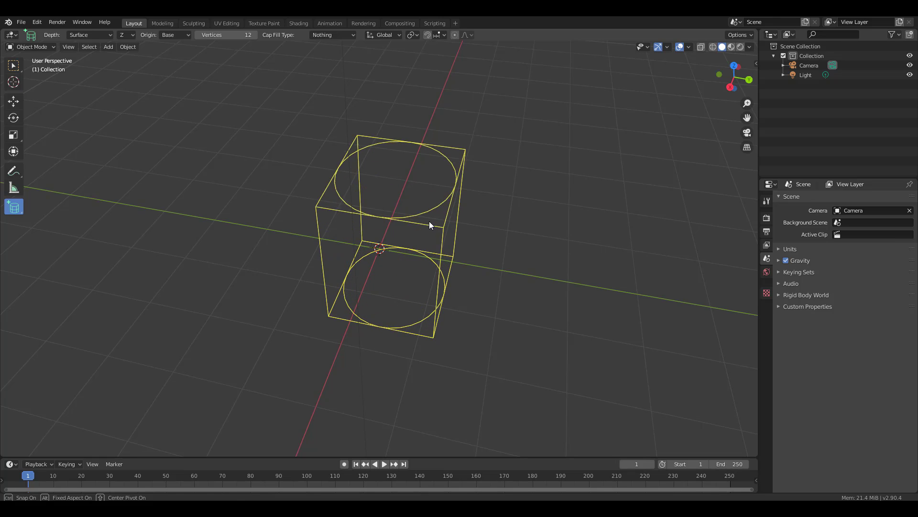
pyautogui.click(427, 202)
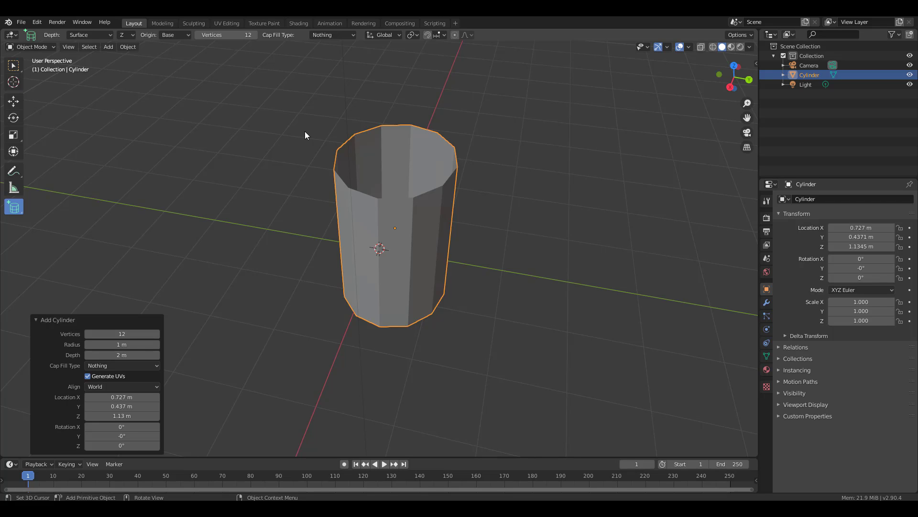
pyautogui.moveTo(266, 162); pyautogui.dragTo(331, 243, button='middle')
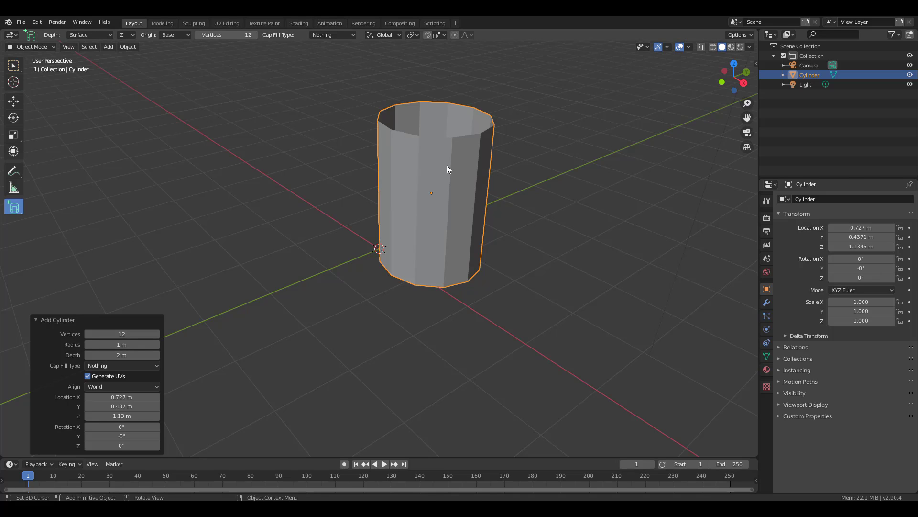
pyautogui.press('Delete')
# Draw an icosphere with 2 subdivisions using the interactive add tool, centred at about X 0.94 m, Y -0.78 m
pyautogui.click(28, 47)
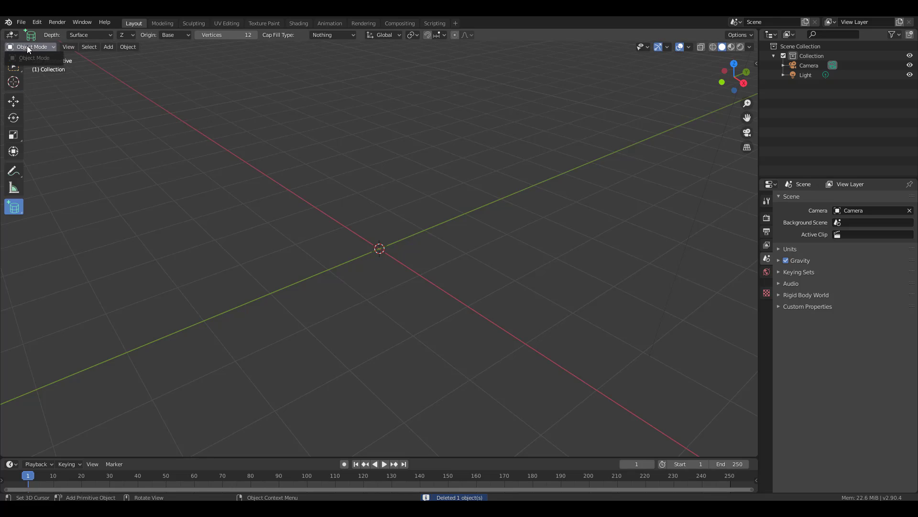
pyautogui.click(10, 36)
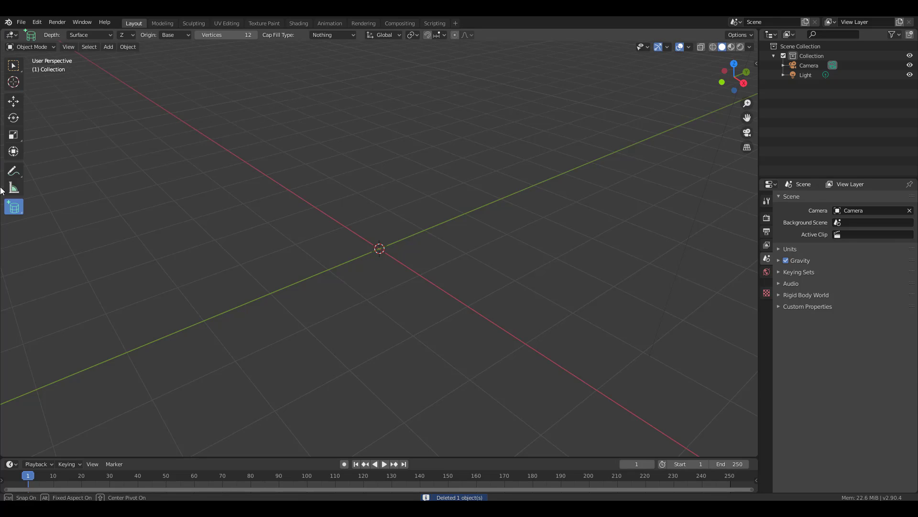
pyautogui.click(12, 201)
pyautogui.moveTo(17, 207); pyautogui.dragTo(56, 285)
pyautogui.moveTo(383, 249); pyautogui.dragTo(368, 345)
pyautogui.click(353, 231)
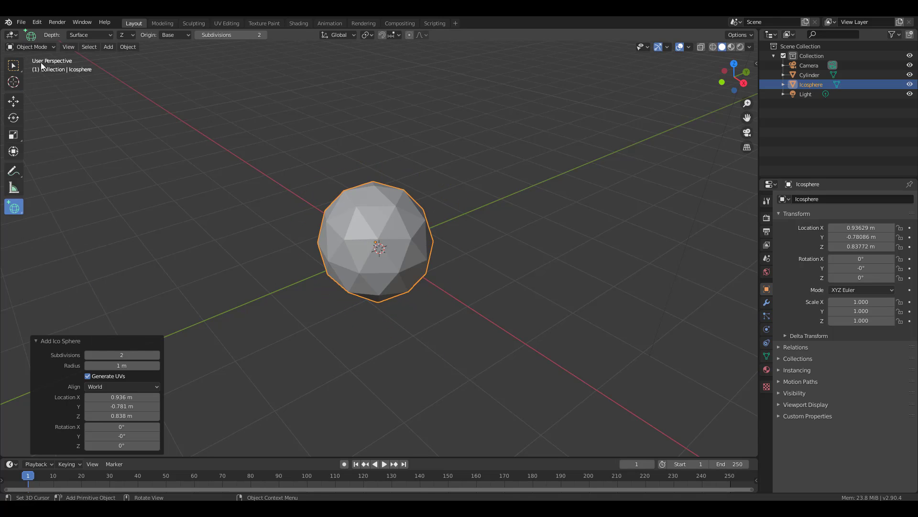
# Switch the icosphere to Sculpt Mode and widen the sculpt tool list to two columns
pyautogui.click(42, 48)
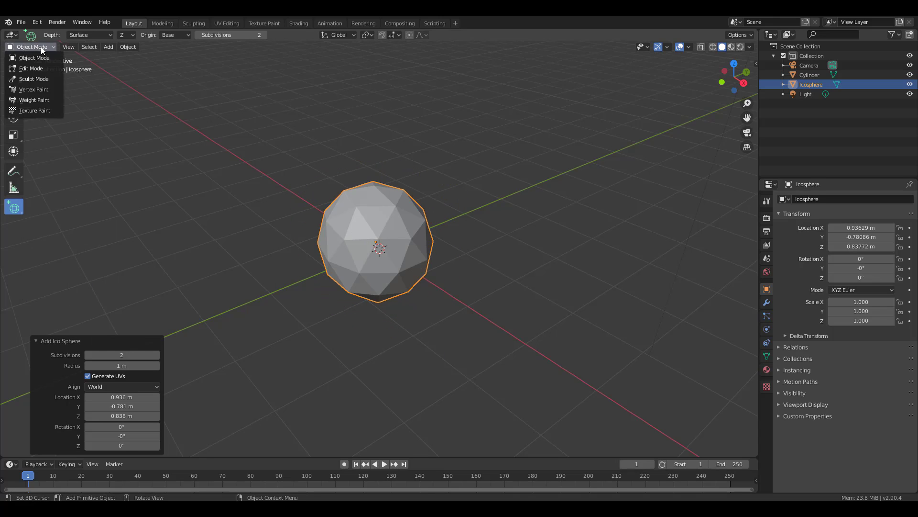
pyautogui.click(34, 79)
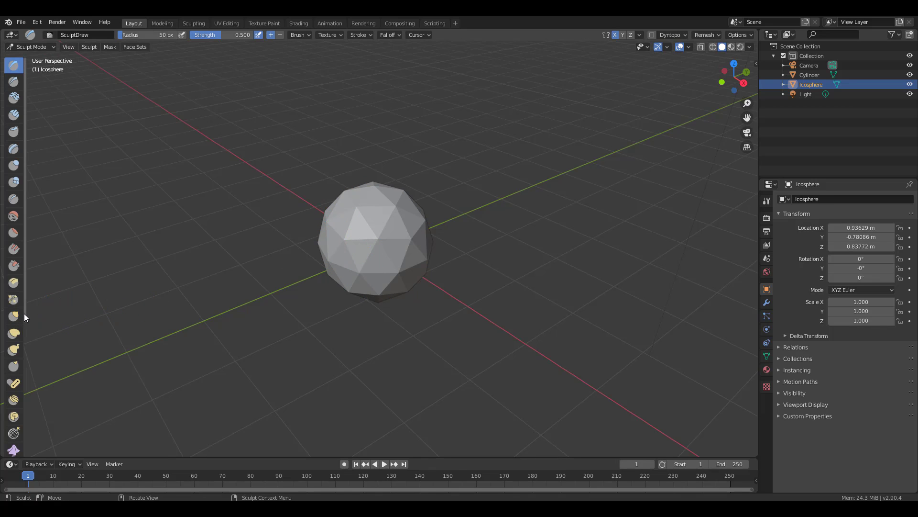
pyautogui.moveTo(28, 315); pyautogui.dragTo(46, 315)
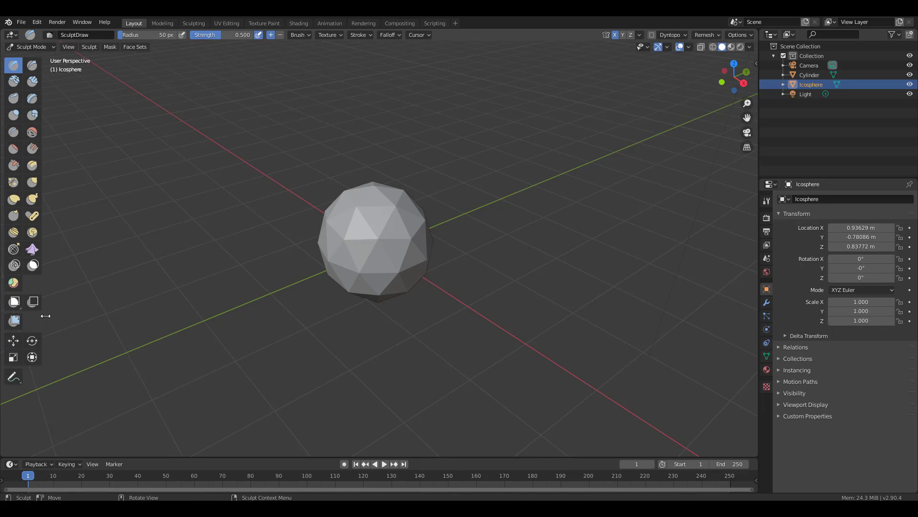
pyautogui.moveTo(412, 230); pyautogui.dragTo(364, 196, button='middle')
pyautogui.scroll(4, 356, 192)
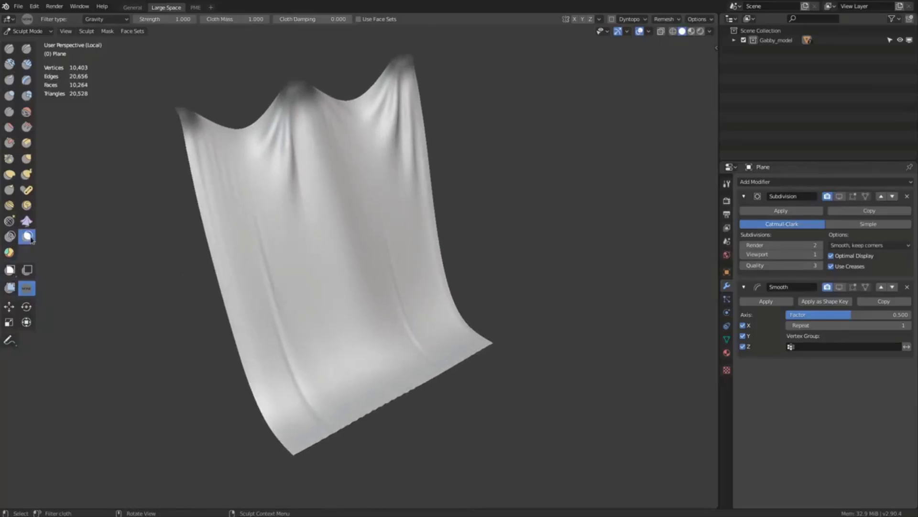
# Mask both corners and the middle of the cloth plane's lower edge with the 42 px Mask brush
pyautogui.click(29, 237)
pyautogui.click(290, 450)
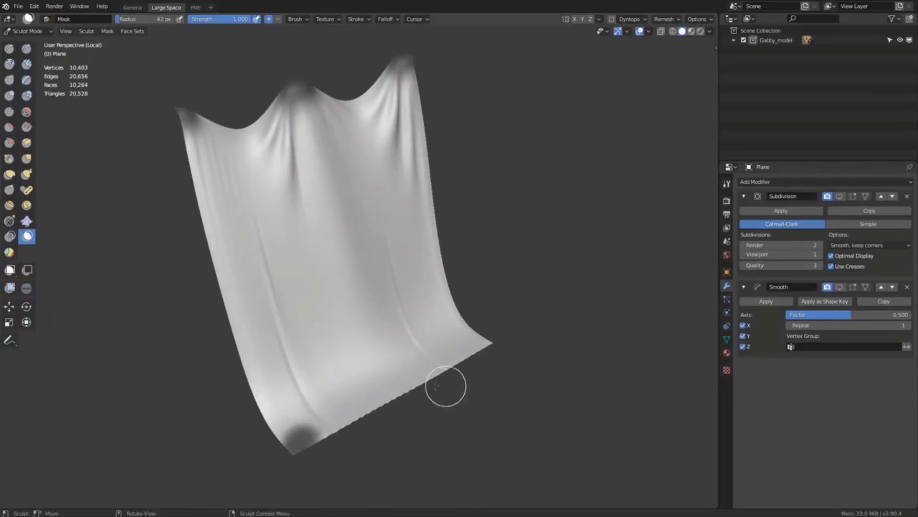
pyautogui.click(400, 387)
pyautogui.click(478, 341)
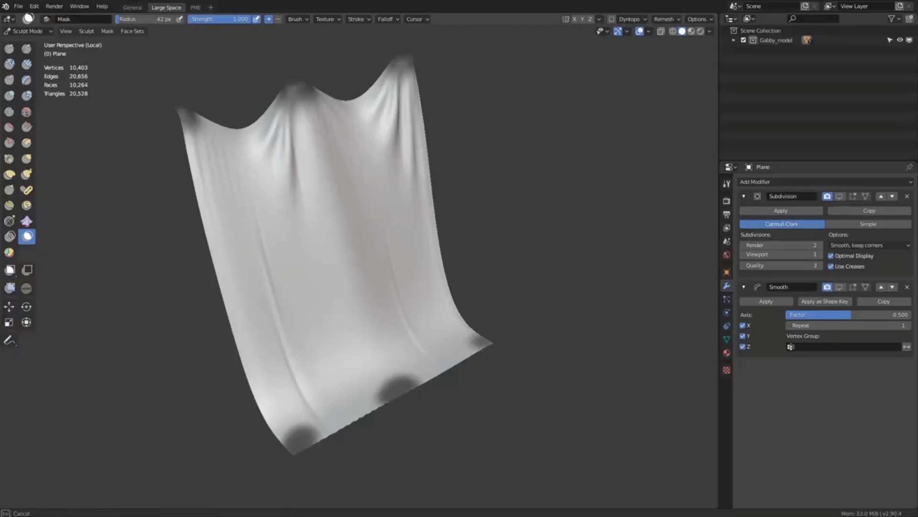
pyautogui.keyDown('shift'); pyautogui.moveTo(487, 292); pyautogui.dragTo(330, 312, button='middle'); pyautogui.keyUp('shift')
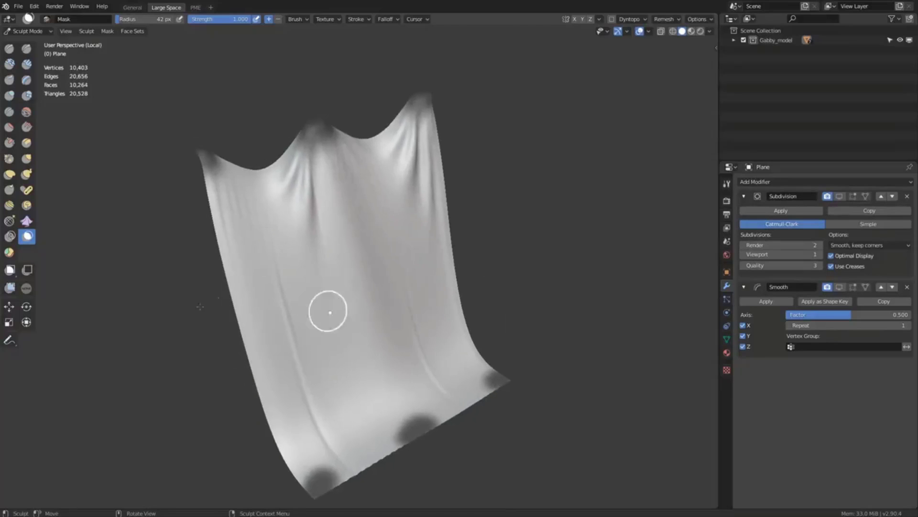
# Set the Cloth Filter type to Inflate and billow out the unmasked part of the cloth plane
pyautogui.click(28, 284)
pyautogui.click(102, 19)
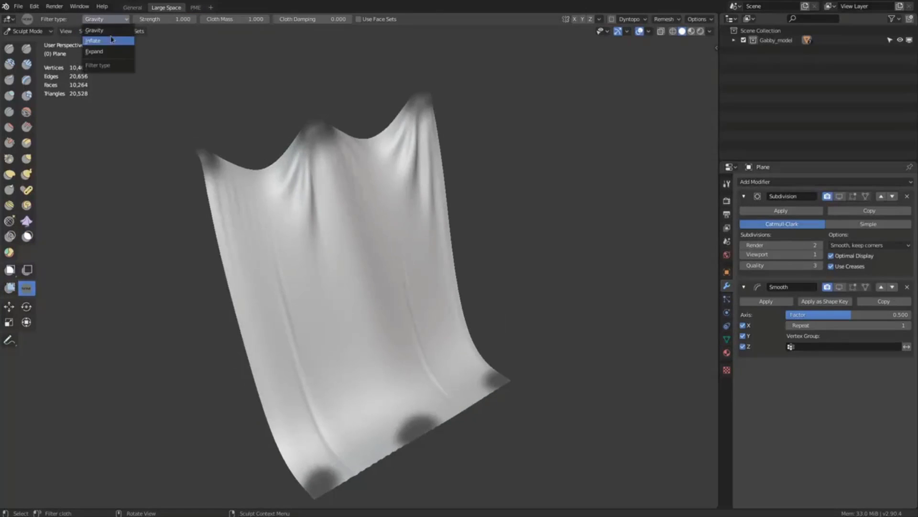
pyautogui.click(106, 38)
pyautogui.moveTo(128, 235); pyautogui.dragTo(298, 262)
pyautogui.keyDown('shift'); pyautogui.moveTo(298, 262); pyautogui.dragTo(267, 267, button='middle'); pyautogui.keyUp('shift')
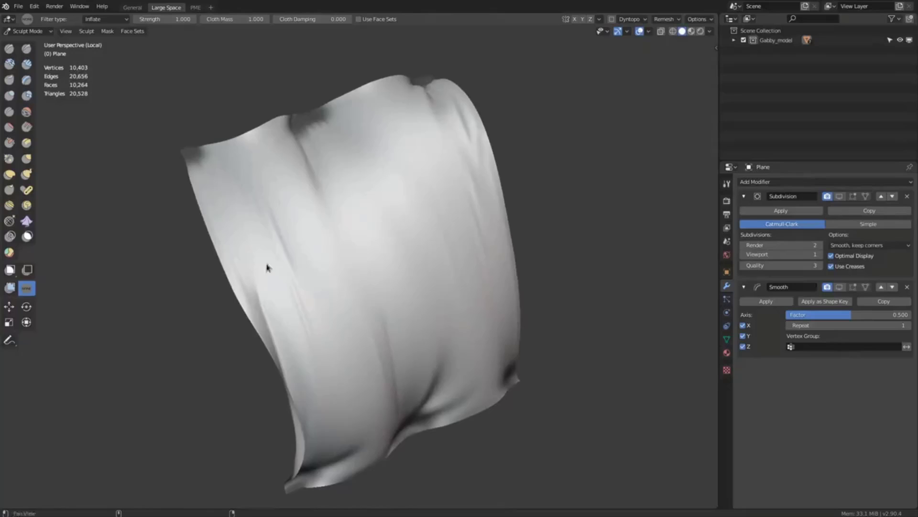
# Paint three mask bands across the width of the inflated cloth with the Mask brush at 18 px radius
pyautogui.click(27, 235)
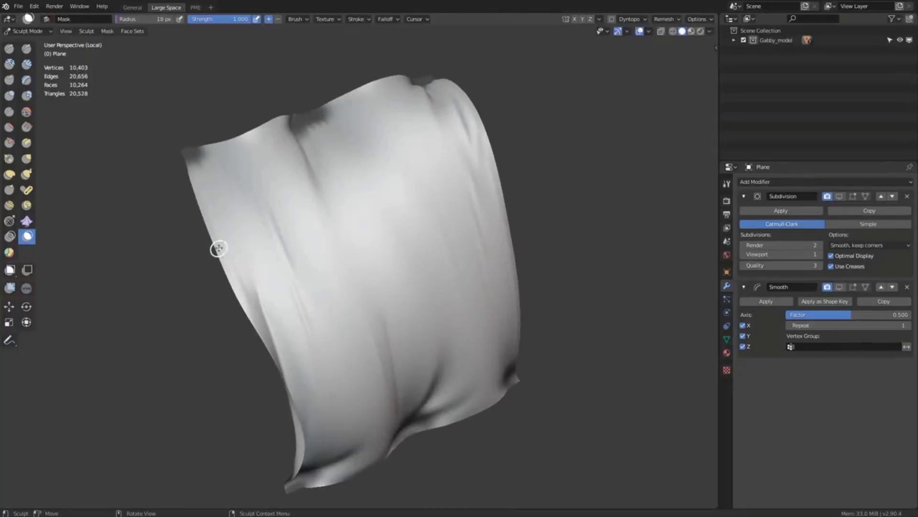
pyautogui.moveTo(217, 251); pyautogui.dragTo(498, 171)
pyautogui.moveTo(412, 215)
pyautogui.mouseDown(button='middle')
pyautogui.moveTo(393, 230)
pyautogui.moveTo(373, 225)
pyautogui.mouseUp(button='middle')
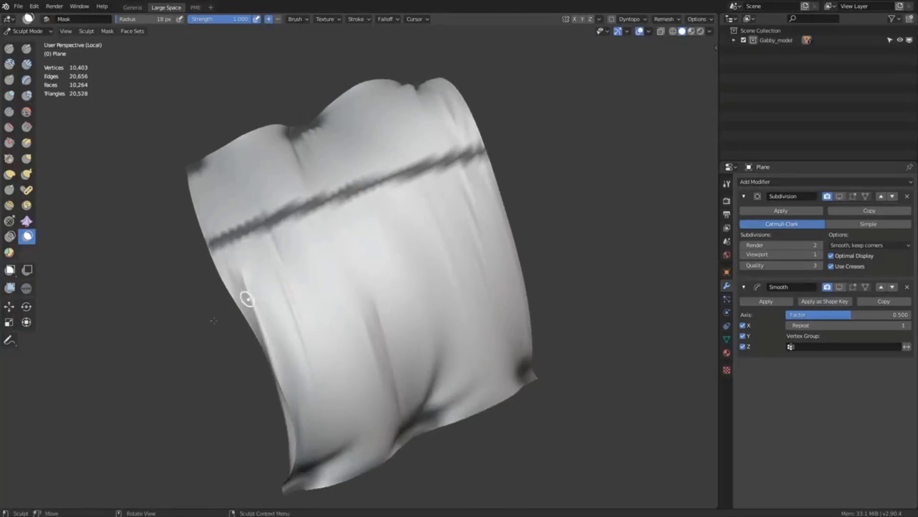
pyautogui.moveTo(247, 299); pyautogui.dragTo(512, 239)
pyautogui.keyDown('shift'); pyautogui.moveTo(512, 239); pyautogui.dragTo(375, 245, button='middle'); pyautogui.keyUp('shift')
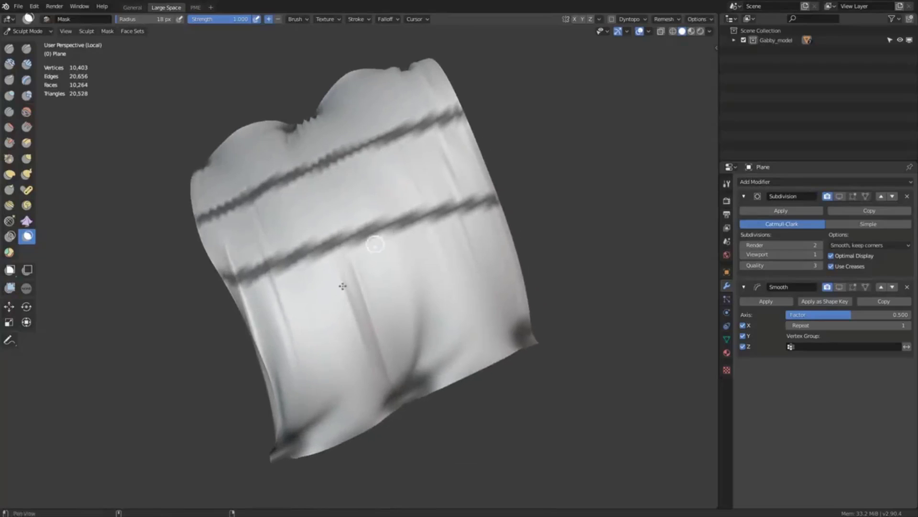
pyautogui.moveTo(219, 357)
pyautogui.mouseDown()
pyautogui.moveTo(287, 348)
pyautogui.moveTo(160, 395)
pyautogui.mouseUp()
pyautogui.moveTo(337, 307); pyautogui.dragTo(352, 301, button='middle')
# Set the Cloth Filter type to Expand and puff up the cloth between the masked bands
pyautogui.click(28, 289)
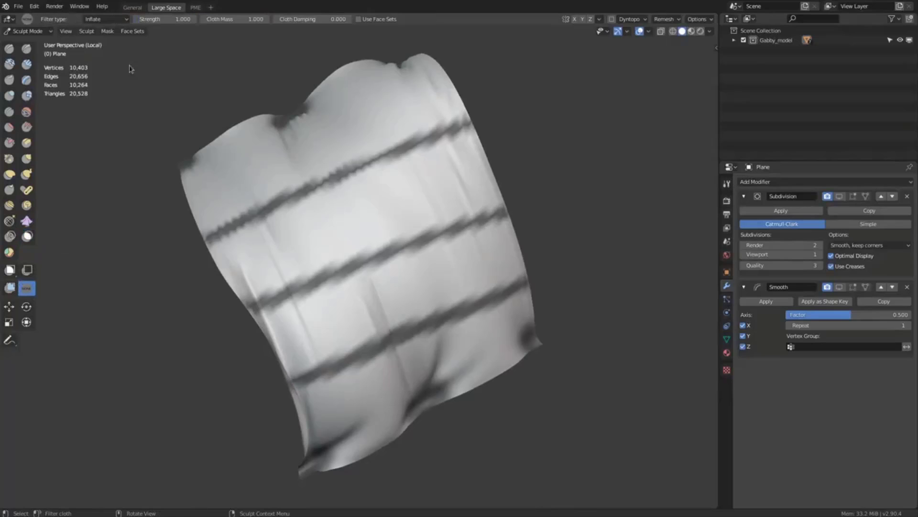
pyautogui.click(116, 21)
pyautogui.click(95, 51)
pyautogui.moveTo(230, 259); pyautogui.dragTo(268, 258)
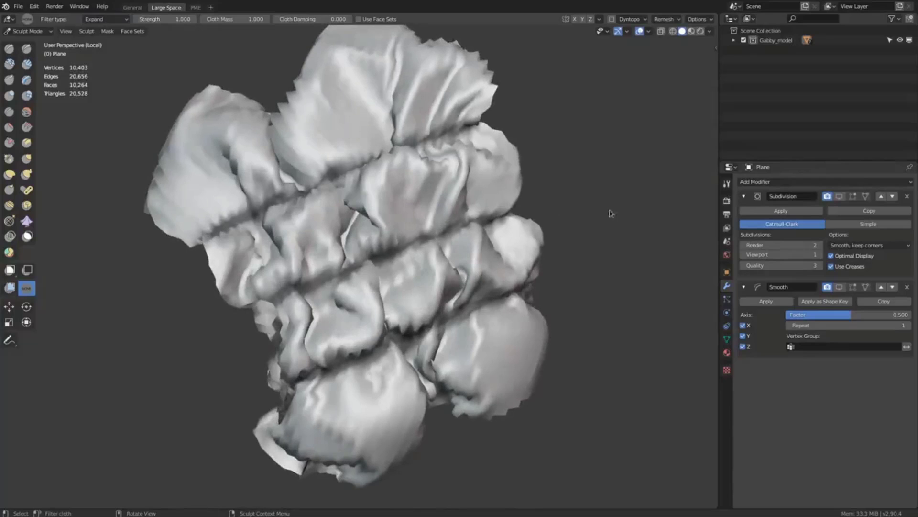
# Enable the viewport display of the Subdivision and Smooth modifiers on the expanded cloth and inspect it
pyautogui.click(841, 197)
pyautogui.click(840, 301)
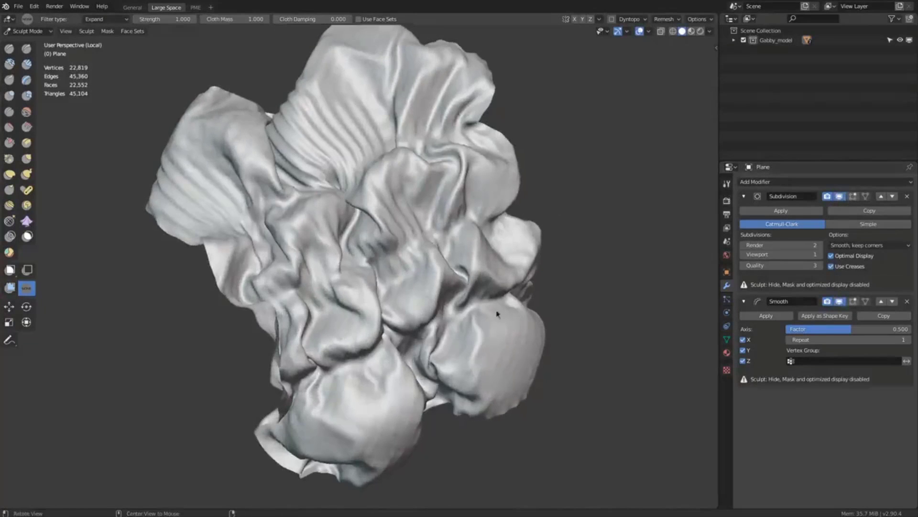
pyautogui.moveTo(498, 321)
pyautogui.mouseDown(button='middle')
pyautogui.moveTo(550, 312)
pyautogui.moveTo(461, 334)
pyautogui.moveTo(554, 326)
pyautogui.moveTo(556, 311)
pyautogui.moveTo(527, 328)
pyautogui.moveTo(516, 322)
pyautogui.moveTo(528, 320)
pyautogui.mouseUp(button='middle')
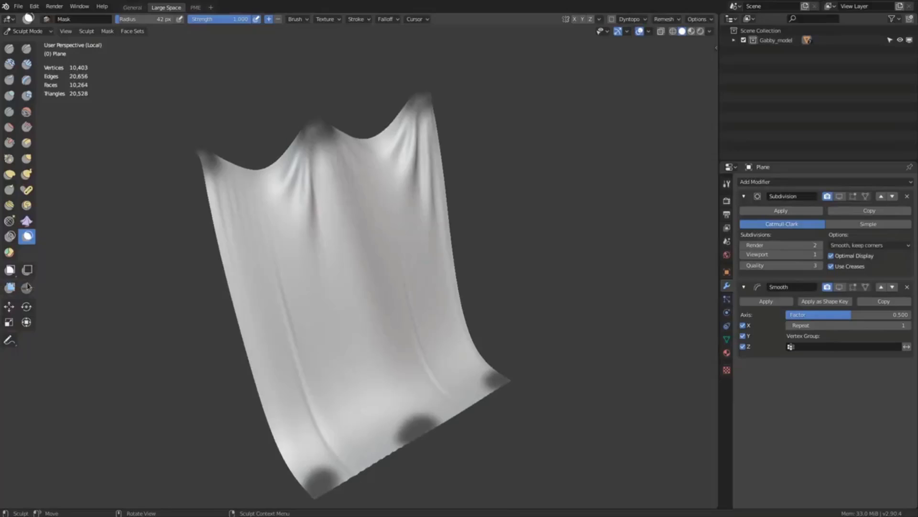
# Inflate the cloth plane pinned by edge masks using the Cloth Filter set to Inflate
pyautogui.click(110, 21)
pyautogui.click(108, 46)
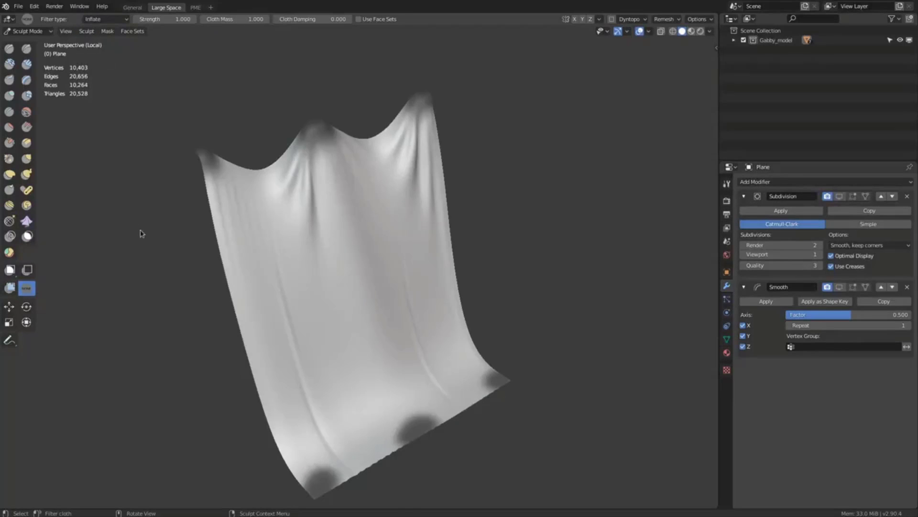
pyautogui.moveTo(139, 231)
pyautogui.mouseDown()
pyautogui.moveTo(308, 213)
pyautogui.moveTo(355, 265)
pyautogui.moveTo(340, 273)
pyautogui.moveTo(301, 266)
pyautogui.mouseUp()
# Set the Mask brush radius to 18 px and mask three parallel bands across the inflated cloth
pyautogui.click(27, 236)
pyautogui.press('f')
pyautogui.click(115, 261)
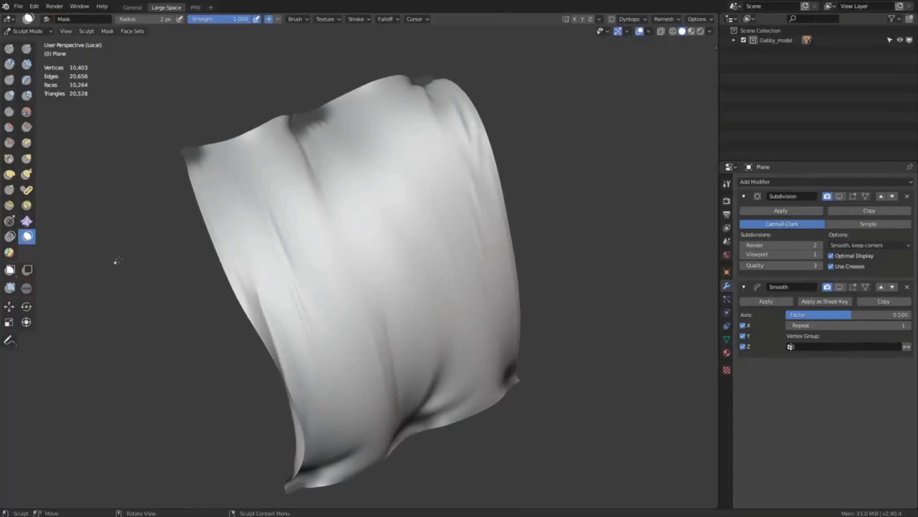
pyautogui.moveTo(218, 248)
pyautogui.mouseDown()
pyautogui.moveTo(501, 168)
pyautogui.moveTo(216, 253)
pyautogui.mouseUp()
pyautogui.moveTo(368, 218)
pyautogui.mouseDown(button='middle')
pyautogui.moveTo(395, 230)
pyautogui.moveTo(378, 244)
pyautogui.mouseUp(button='middle')
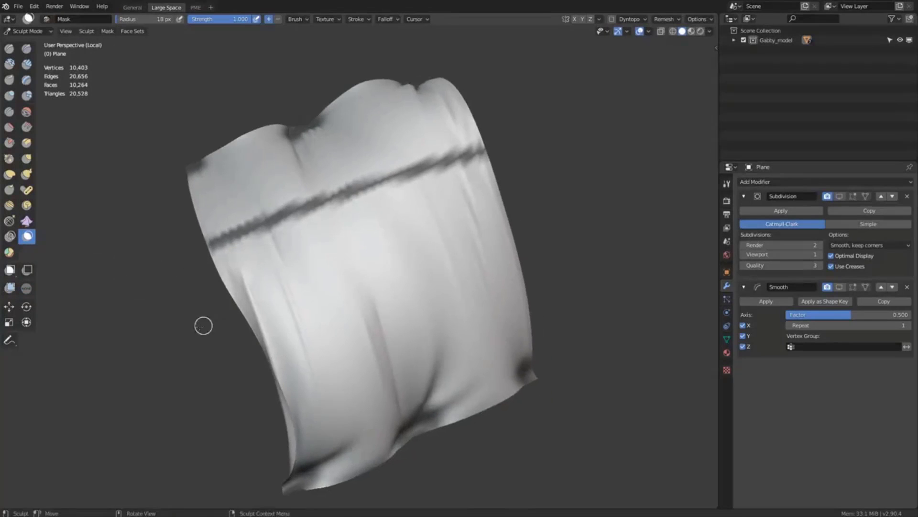
pyautogui.moveTo(202, 324); pyautogui.dragTo(151, 341)
pyautogui.moveTo(449, 285)
pyautogui.mouseDown(button='middle')
pyautogui.moveTo(408, 275)
pyautogui.moveTo(446, 345)
pyautogui.mouseUp(button='middle')
pyautogui.moveTo(272, 354)
pyautogui.mouseDown()
pyautogui.moveTo(287, 349)
pyautogui.moveTo(184, 386)
pyautogui.mouseUp()
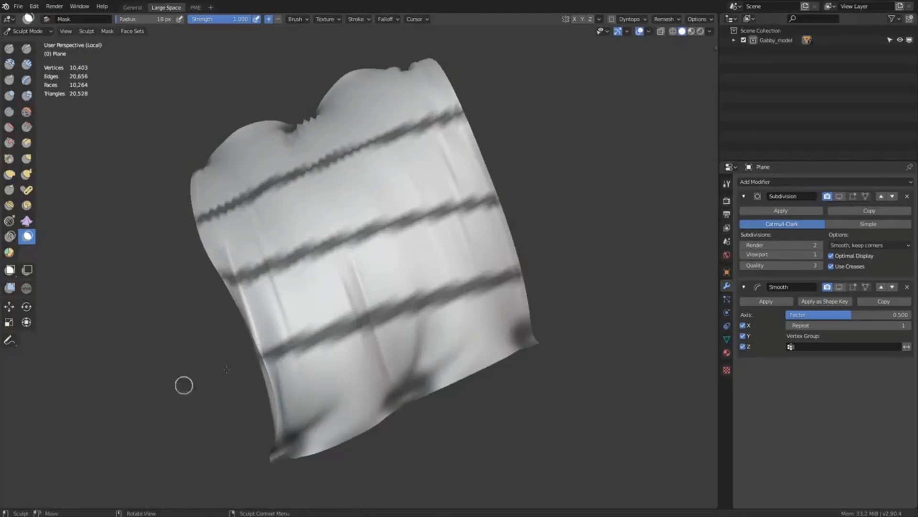
pyautogui.moveTo(345, 293)
pyautogui.mouseDown(button='middle')
pyautogui.moveTo(376, 323)
pyautogui.moveTo(154, 296)
pyautogui.mouseUp(button='middle')
# Expand the banded cloth into bulging folds using the Cloth Filter set to Expand
pyautogui.click(27, 287)
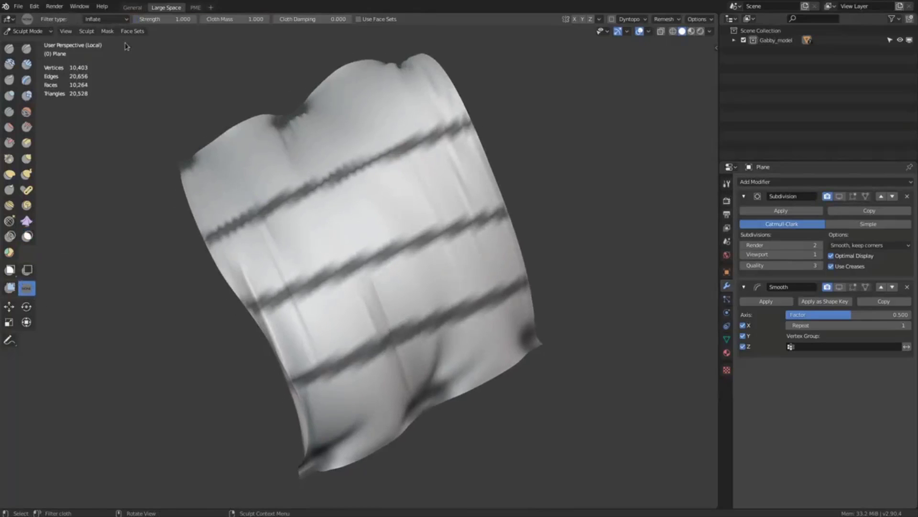
pyautogui.click(106, 19)
pyautogui.click(102, 48)
pyautogui.moveTo(220, 262); pyautogui.dragTo(363, 258)
# Show the Subdivision and Smooth modifiers in the viewport for the folded cloth and view it
pyautogui.click(840, 196)
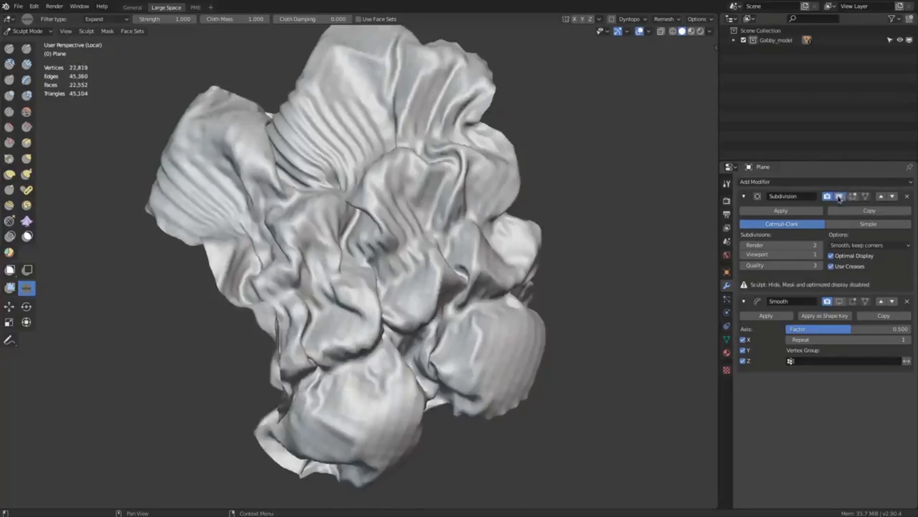
pyautogui.click(840, 301)
pyautogui.moveTo(560, 311); pyautogui.dragTo(529, 320, button='middle')
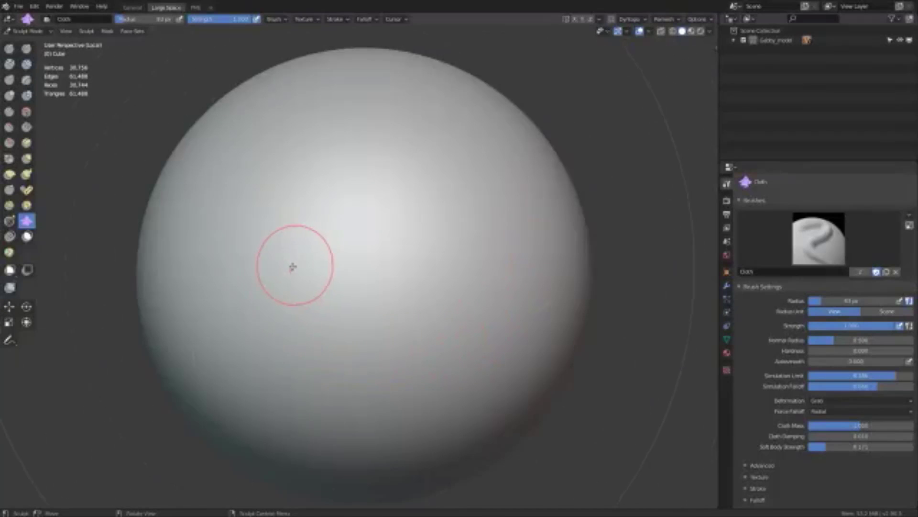
# Pull wrinkles across the front of the smooth sphere with the Cloth brush using Grab deformation
pyautogui.moveTo(293, 266)
pyautogui.mouseDown()
pyautogui.moveTo(317, 328)
pyautogui.moveTo(381, 353)
pyautogui.moveTo(421, 386)
pyautogui.moveTo(503, 339)
pyautogui.moveTo(512, 271)
pyautogui.moveTo(424, 323)
pyautogui.moveTo(444, 251)
pyautogui.moveTo(362, 308)
pyautogui.moveTo(308, 273)
pyautogui.moveTo(371, 211)
pyautogui.moveTo(301, 203)
pyautogui.moveTo(313, 188)
pyautogui.moveTo(337, 225)
pyautogui.mouseUp()
pyautogui.moveTo(205, 305); pyautogui.dragTo(253, 272)
pyautogui.moveTo(272, 412); pyautogui.dragTo(299, 376)
pyautogui.moveTo(341, 402)
pyautogui.mouseDown()
pyautogui.moveTo(312, 329)
pyautogui.moveTo(279, 311)
pyautogui.mouseUp()
pyautogui.moveTo(197, 305); pyautogui.dragTo(234, 320)
pyautogui.moveTo(206, 388); pyautogui.dragTo(260, 364)
pyautogui.moveTo(206, 230); pyautogui.dragTo(261, 201)
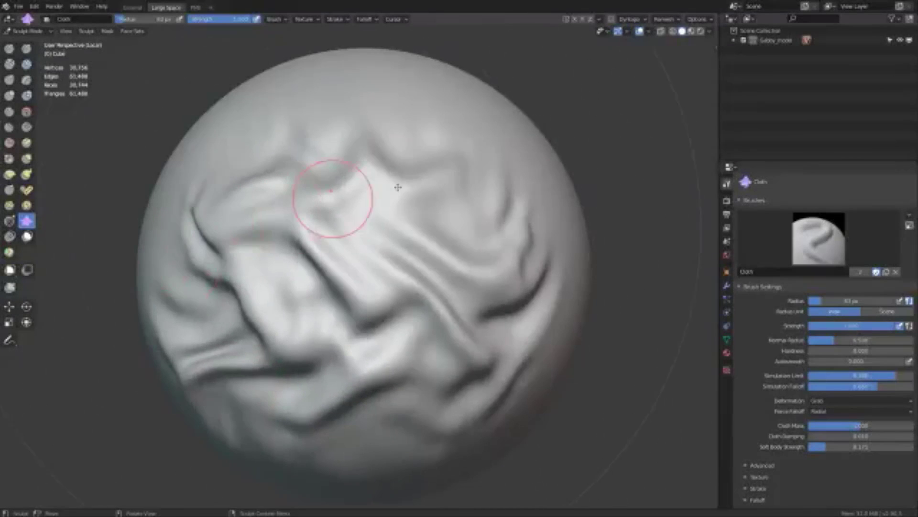
# Try a Cloth brush stroke on the wrinkled side with reduced Soft Body Strength and undo the stroke
pyautogui.moveTo(844, 448); pyautogui.dragTo(785, 449)
pyautogui.moveTo(466, 268)
pyautogui.mouseDown()
pyautogui.moveTo(447, 262)
pyautogui.moveTo(459, 282)
pyautogui.moveTo(507, 270)
pyautogui.moveTo(492, 287)
pyautogui.moveTo(502, 342)
pyautogui.mouseUp()
pyautogui.hotkey('ctrl', 'z')
# Raise the Cloth brush's Soft Body Strength past half and pull folds on the untouched side of the sphere
pyautogui.moveTo(856, 446); pyautogui.dragTo(880, 453)
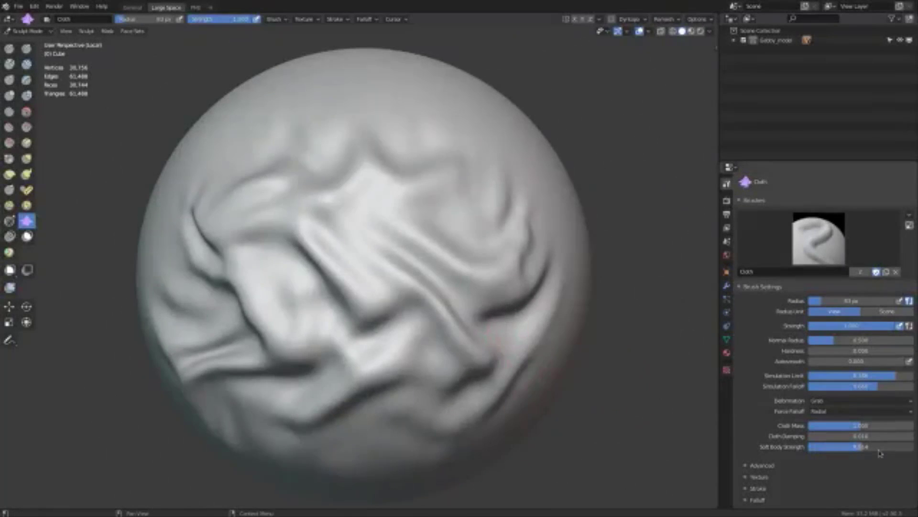
pyautogui.moveTo(684, 351); pyautogui.dragTo(396, 273, button='middle')
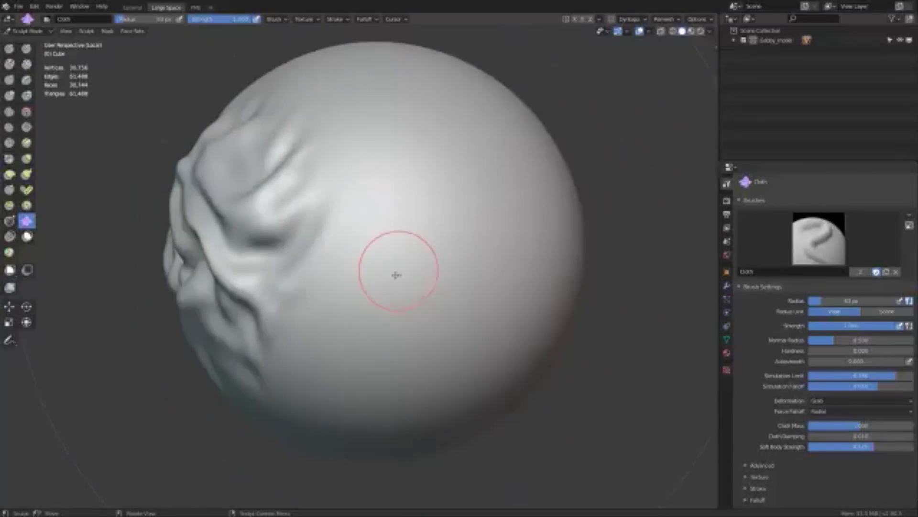
pyautogui.moveTo(396, 278)
pyautogui.mouseDown()
pyautogui.moveTo(363, 294)
pyautogui.moveTo(375, 332)
pyautogui.moveTo(459, 299)
pyautogui.moveTo(425, 254)
pyautogui.moveTo(390, 240)
pyautogui.mouseUp()
pyautogui.moveTo(326, 247)
pyautogui.mouseDown()
pyautogui.moveTo(411, 229)
pyautogui.moveTo(457, 235)
pyautogui.moveTo(494, 256)
pyautogui.moveTo(400, 277)
pyautogui.moveTo(375, 180)
pyautogui.moveTo(331, 272)
pyautogui.moveTo(355, 263)
pyautogui.moveTo(380, 143)
pyautogui.moveTo(353, 180)
pyautogui.moveTo(344, 157)
pyautogui.mouseUp()
pyautogui.moveTo(317, 378)
pyautogui.mouseDown()
pyautogui.moveTo(342, 326)
pyautogui.moveTo(378, 358)
pyautogui.mouseUp()
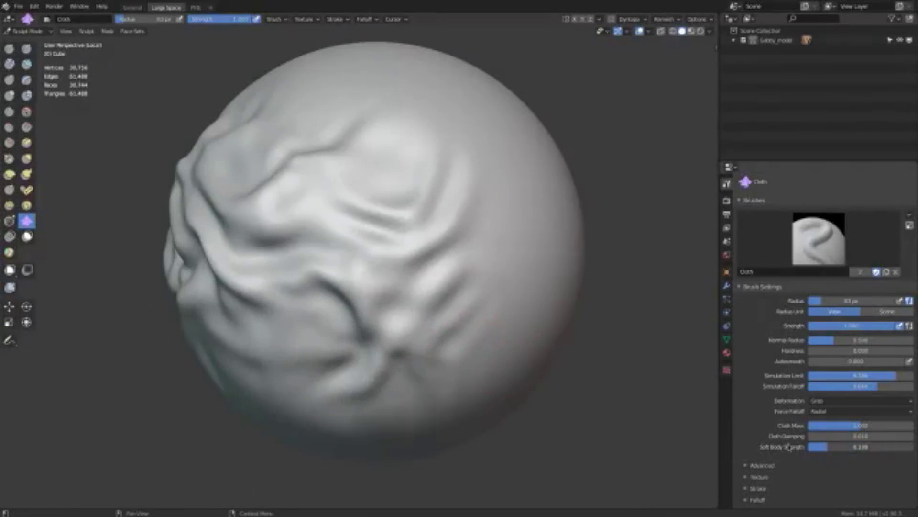
# Pull more large, overlapping folds with the Cloth brush around the rest of the sphere's middle and lower side
pyautogui.moveTo(526, 263); pyautogui.dragTo(406, 250, button='middle')
pyautogui.scroll(1, 406, 250)
pyautogui.moveTo(406, 250)
pyautogui.mouseDown()
pyautogui.moveTo(394, 291)
pyautogui.moveTo(418, 402)
pyautogui.moveTo(493, 273)
pyautogui.moveTo(483, 318)
pyautogui.moveTo(375, 236)
pyautogui.moveTo(363, 153)
pyautogui.mouseUp()
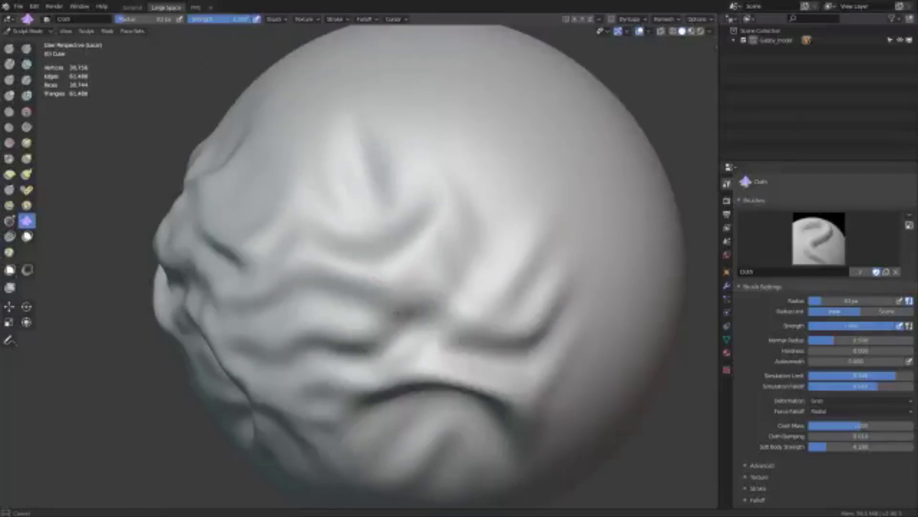
pyautogui.moveTo(439, 196); pyautogui.dragTo(544, 257)
pyautogui.moveTo(311, 204)
pyautogui.mouseDown(button='middle')
pyautogui.moveTo(349, 216)
pyautogui.moveTo(302, 206)
pyautogui.moveTo(319, 283)
pyautogui.moveTo(321, 248)
pyautogui.mouseUp(button='middle')
pyautogui.scroll(-6, 348, 216)
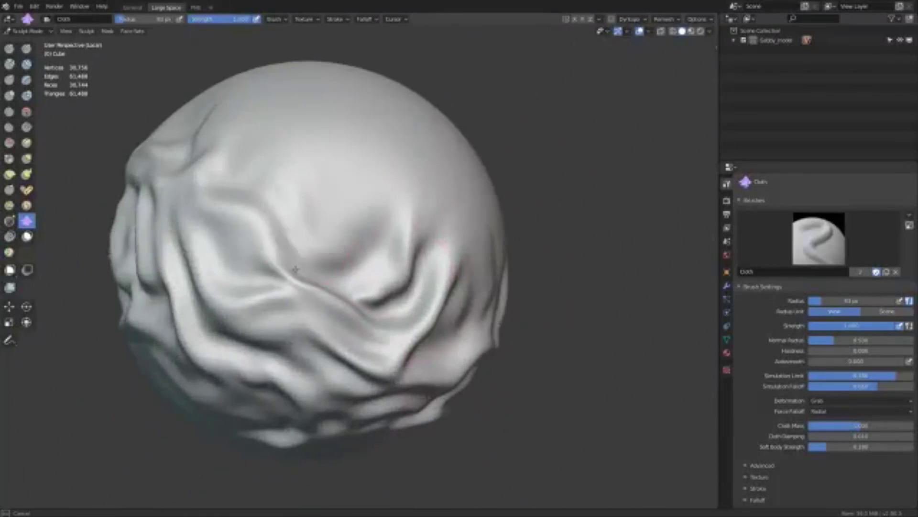
pyautogui.moveTo(311, 199)
pyautogui.mouseDown(button='middle')
pyautogui.moveTo(387, 206)
pyautogui.moveTo(358, 240)
pyautogui.mouseUp(button='middle')
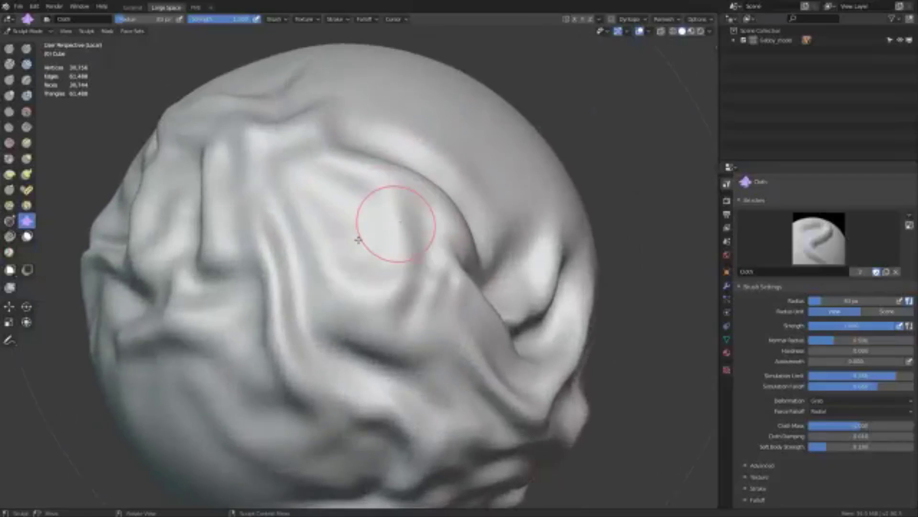
pyautogui.moveTo(359, 240)
pyautogui.mouseDown()
pyautogui.moveTo(404, 209)
pyautogui.moveTo(394, 236)
pyautogui.mouseUp()
pyautogui.moveTo(334, 275)
pyautogui.keyDown('ctrl'); pyautogui.mouseDown(button='middle')
pyautogui.moveTo(353, 287)
pyautogui.moveTo(512, 247)
pyautogui.moveTo(381, 380)
pyautogui.mouseUp(button='middle'); pyautogui.keyUp('ctrl')
pyautogui.moveTo(381, 379)
pyautogui.mouseDown()
pyautogui.moveTo(287, 312)
pyautogui.moveTo(291, 377)
pyautogui.mouseUp()
pyautogui.moveTo(291, 376)
pyautogui.keyDown('shift'); pyautogui.mouseDown(button='middle')
pyautogui.moveTo(352, 320)
pyautogui.moveTo(365, 281)
pyautogui.moveTo(486, 246)
pyautogui.moveTo(510, 217)
pyautogui.moveTo(543, 246)
pyautogui.moveTo(535, 233)
pyautogui.mouseUp(button='middle'); pyautogui.keyUp('shift')
pyautogui.scroll(-2, 486, 245)
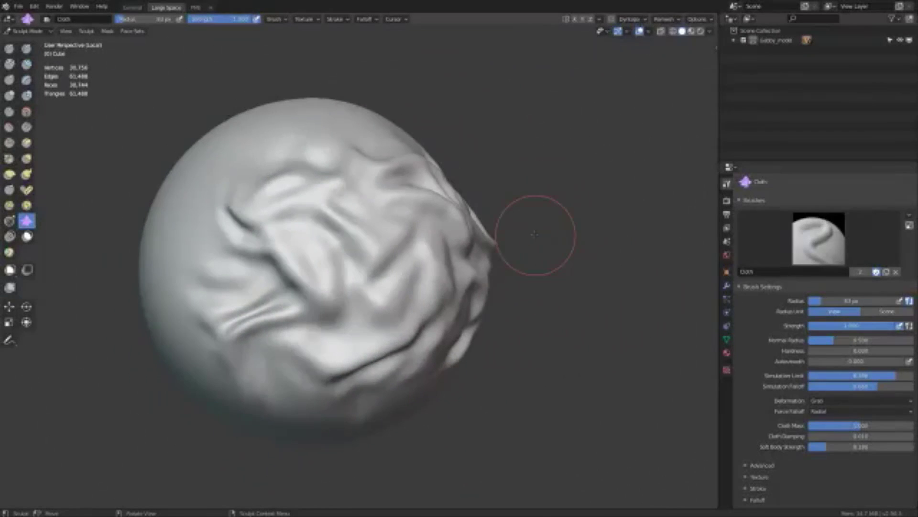